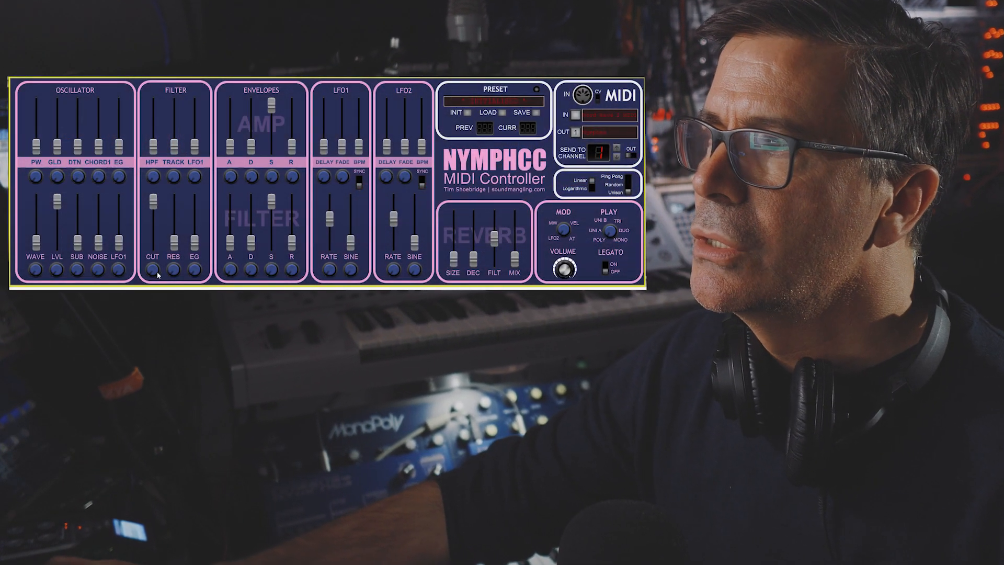
Step: Adjust the filter cutoff's modulation amount on the NymphCC controller
{"action": "left_click_drag", "start_coordinate": [155, 274], "coordinate": [156, 217]}
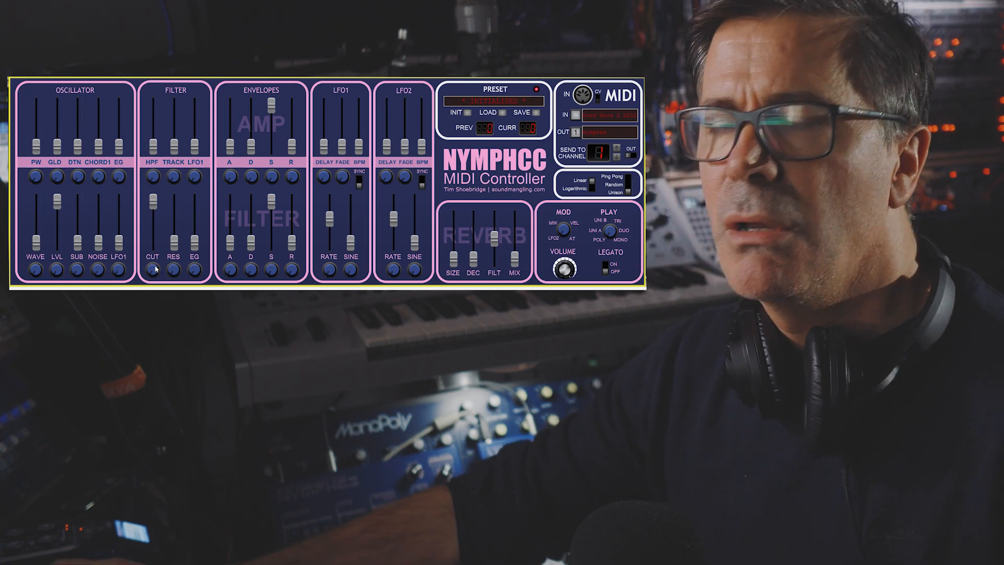
{"action": "mouse_move", "coordinate": [156, 269]}
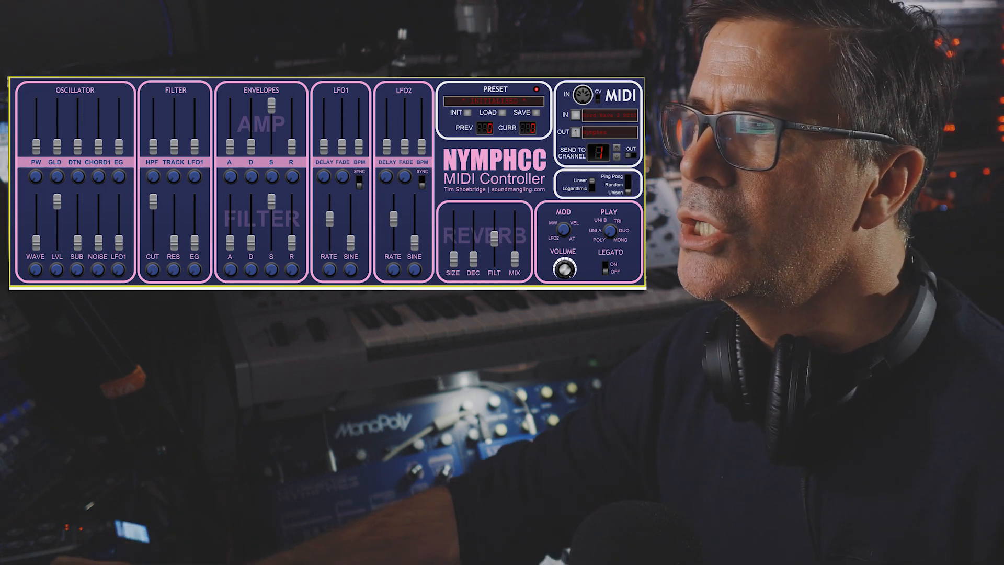
{"action": "left_click_drag", "start_coordinate": [154, 271], "coordinate": [152, 260]}
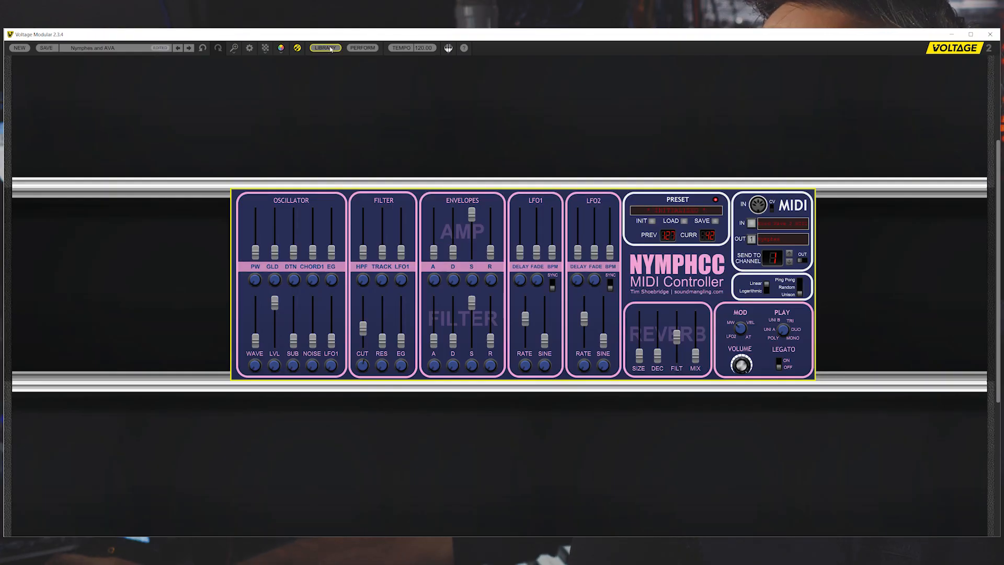
Step: Add the NymphCV expander from the module library to the rack row below the NymphCC controller
{"action": "left_click", "coordinate": [325, 48]}
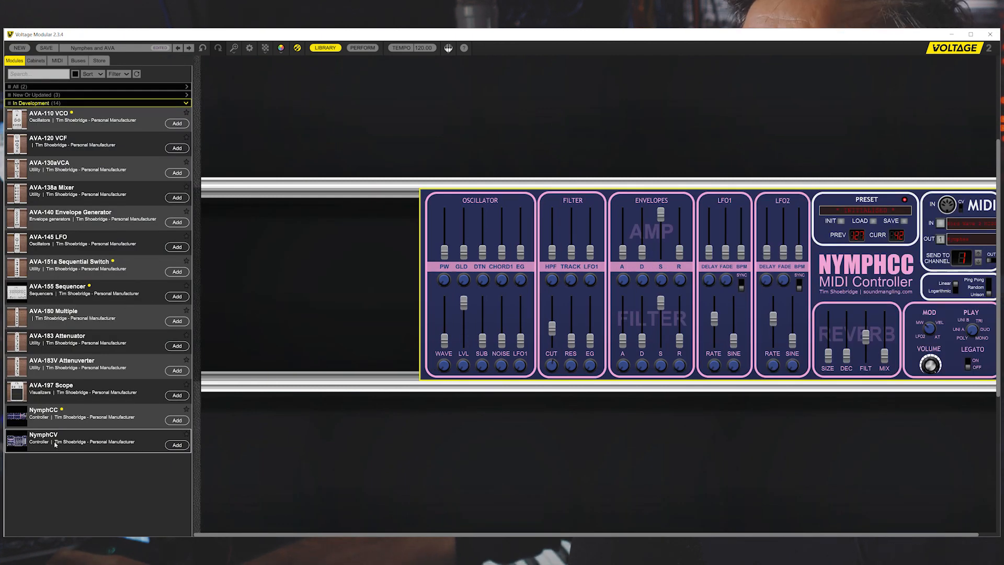
{"action": "left_click_drag", "start_coordinate": [20, 442], "coordinate": [729, 384]}
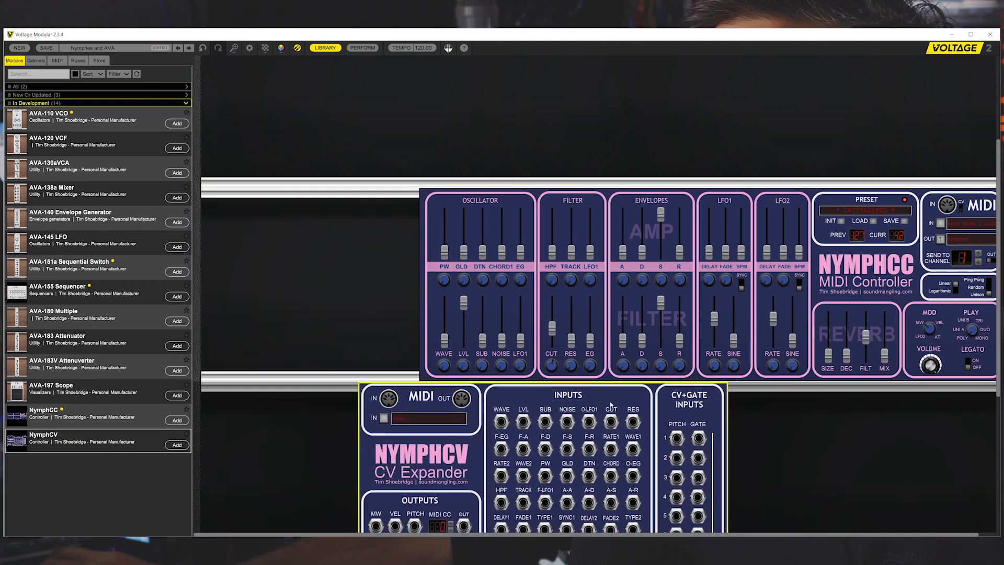
{"action": "left_click", "coordinate": [325, 48]}
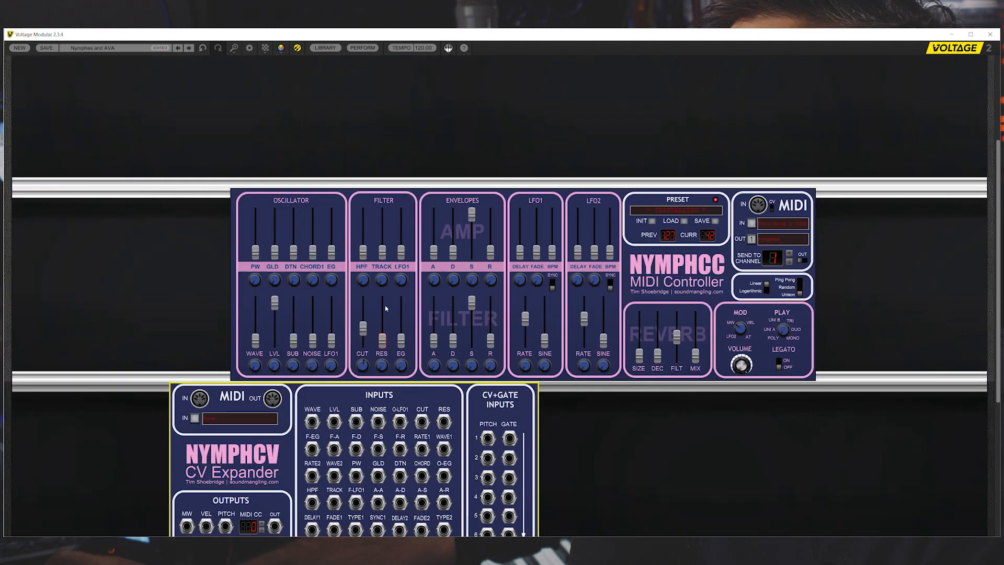
Step: Place the NymphCV expander in the same row as the NymphCC controller, leaving a small gap between them
{"action": "left_click", "coordinate": [192, 282]}
{"action": "scroll", "coordinate": [192, 282], "scroll_direction": "down", "scroll_amount": 3}
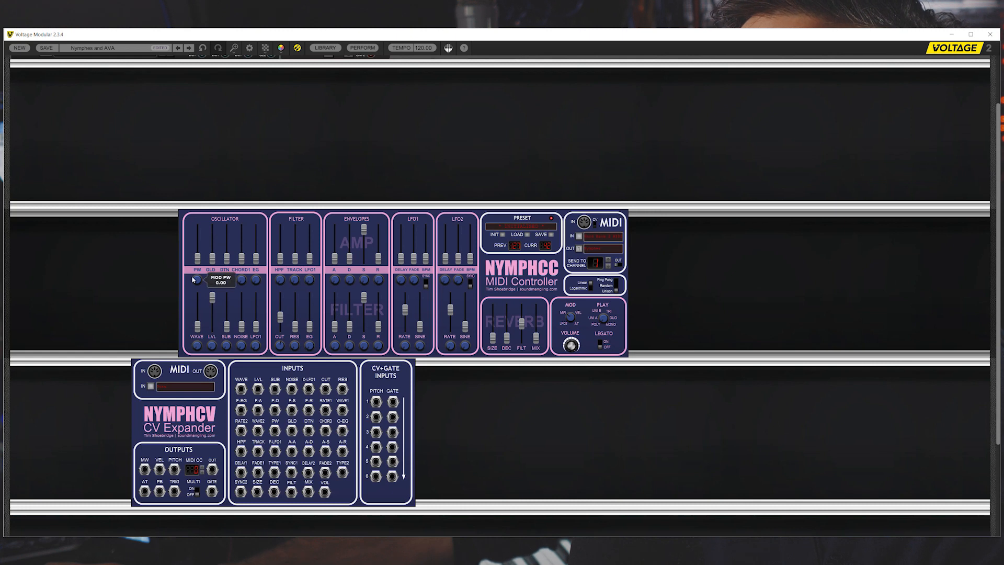
{"action": "left_click_drag", "start_coordinate": [264, 370], "coordinate": [765, 215]}
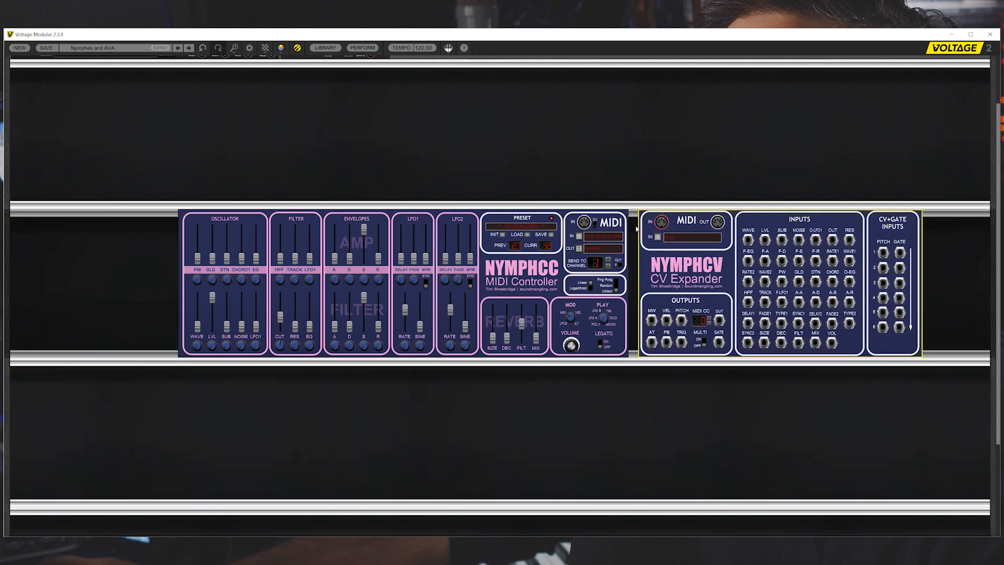
{"action": "left_click_drag", "start_coordinate": [566, 212], "coordinate": [523, 213]}
{"action": "mouse_move", "coordinate": [683, 215]}
{"action": "left_mouse_down"}
{"action": "mouse_move", "coordinate": [651, 217]}
{"action": "mouse_move", "coordinate": [663, 217]}
{"action": "left_mouse_up"}
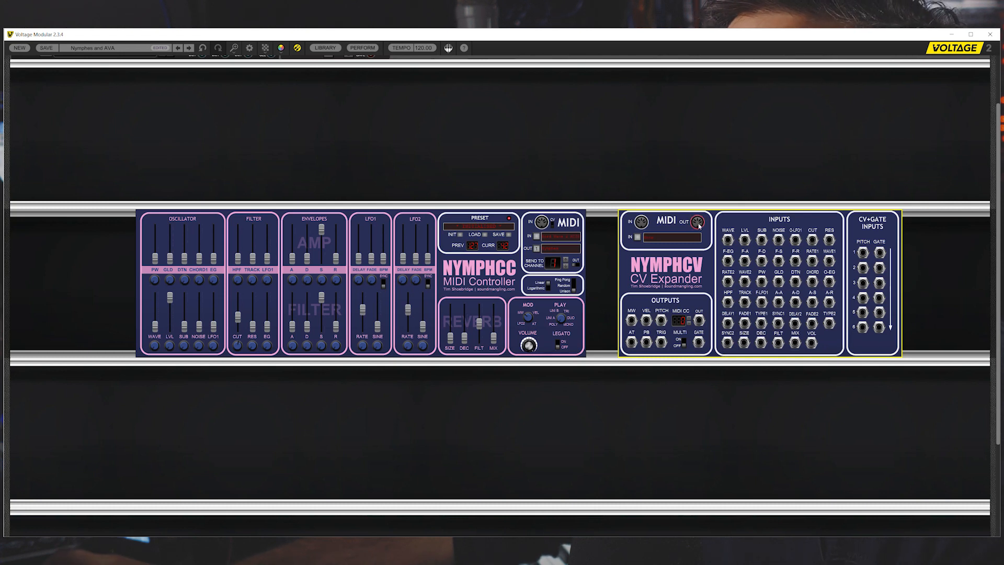
Step: Connect the NymphCV expander's MIDI output to the NymphCC controller's MIDI input
{"action": "left_click_drag", "start_coordinate": [698, 224], "coordinate": [542, 222]}
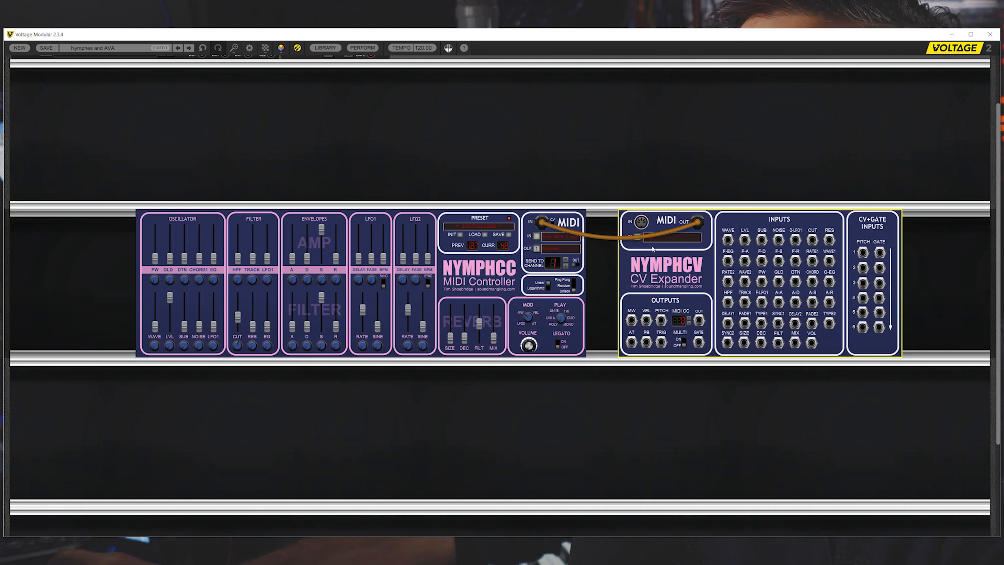
{"action": "left_click_drag", "start_coordinate": [541, 222], "coordinate": [605, 279]}
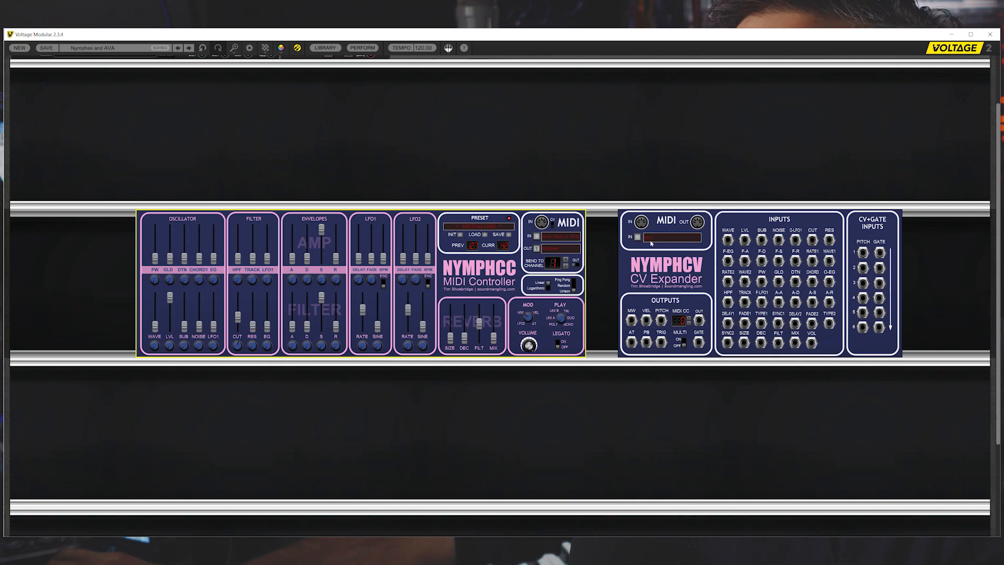
{"action": "left_click_drag", "start_coordinate": [699, 223], "coordinate": [542, 222]}
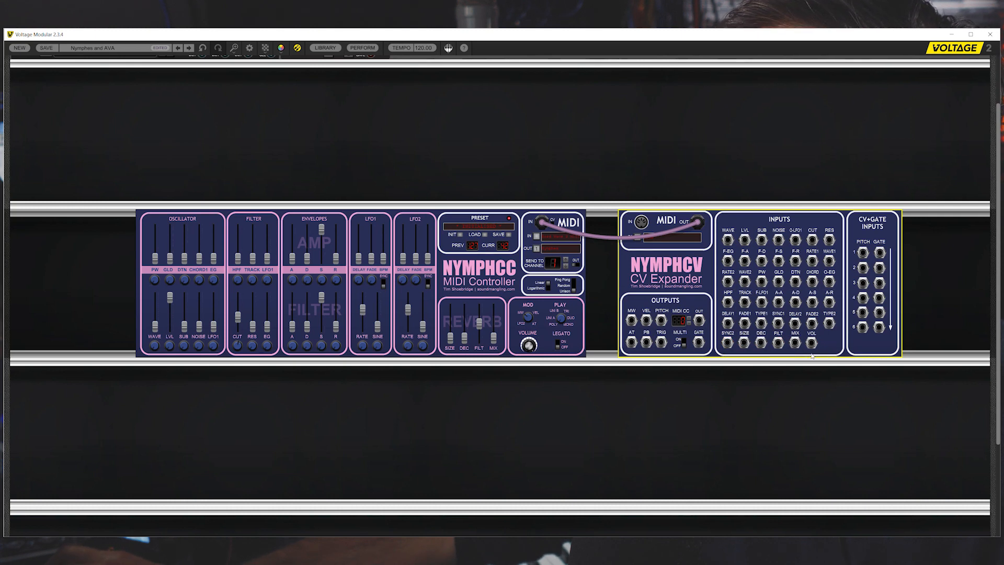
Step: Turn the NymphCC volume down and back up
{"action": "left_click_drag", "start_coordinate": [529, 346], "coordinate": [527, 393]}
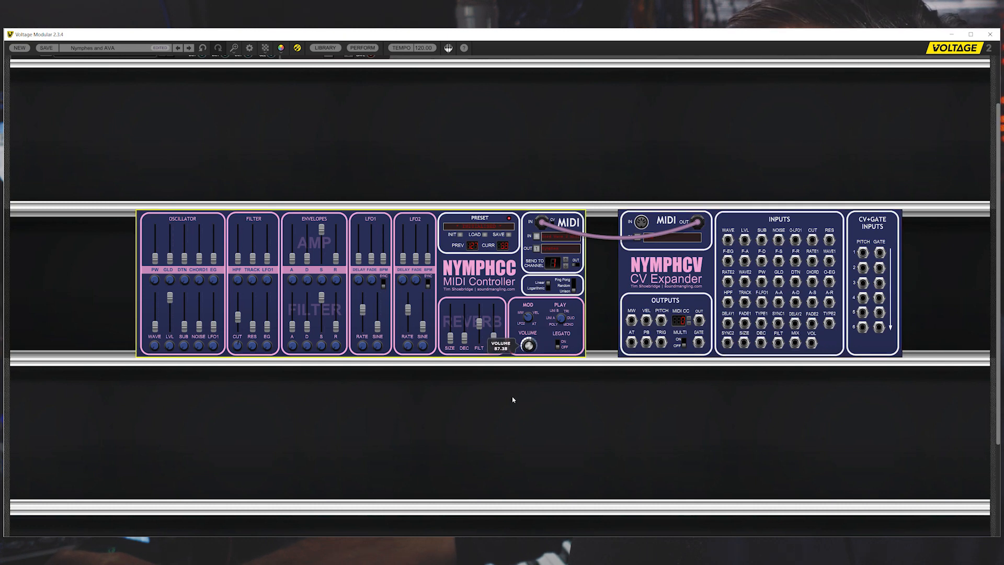
{"action": "left_click_drag", "start_coordinate": [531, 377], "coordinate": [535, 343]}
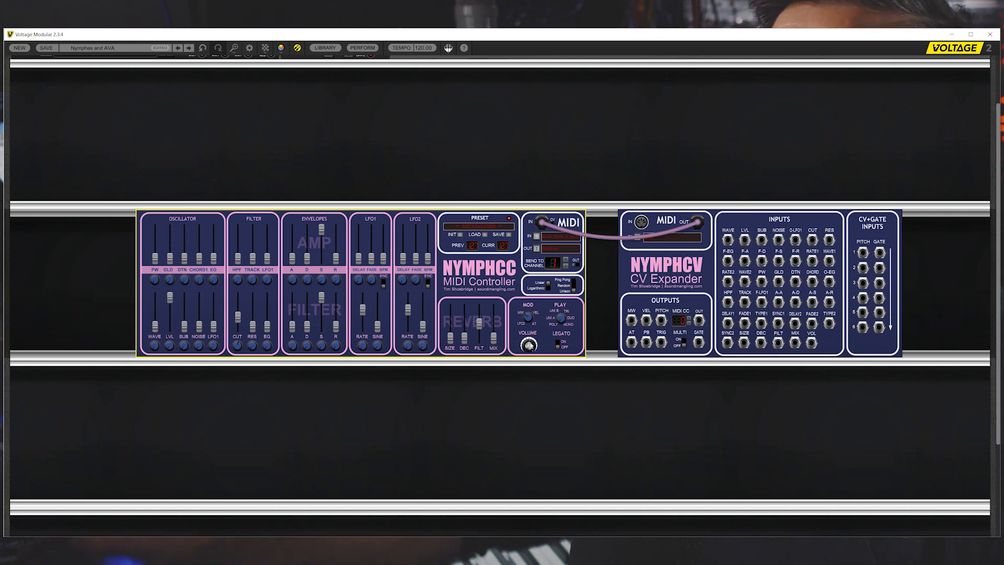
{"action": "mouse_move", "coordinate": [530, 345]}
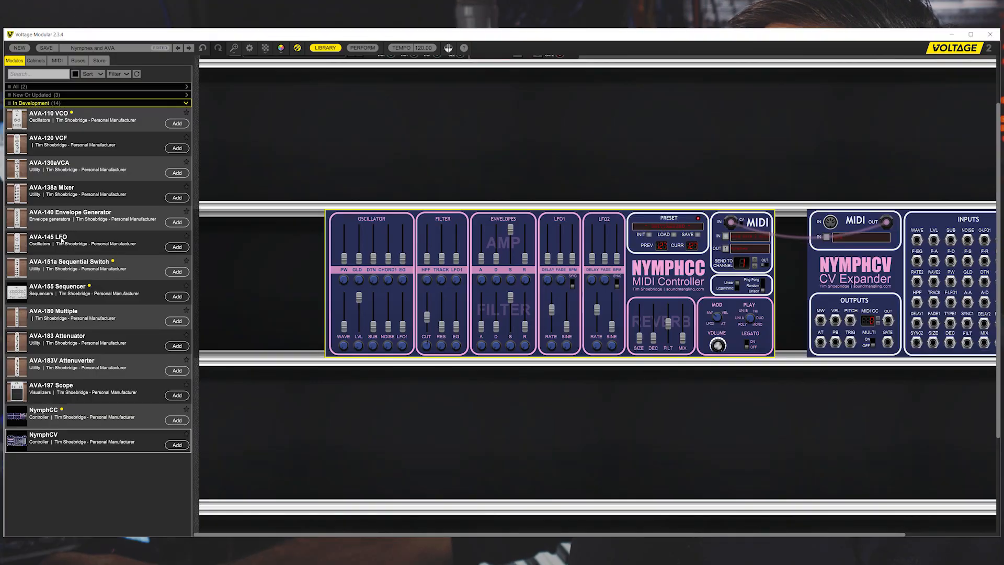
Step: Add an AVA-145 LFO from the module library and place it in the row above the NymphCV expander
{"action": "left_click", "coordinate": [177, 247]}
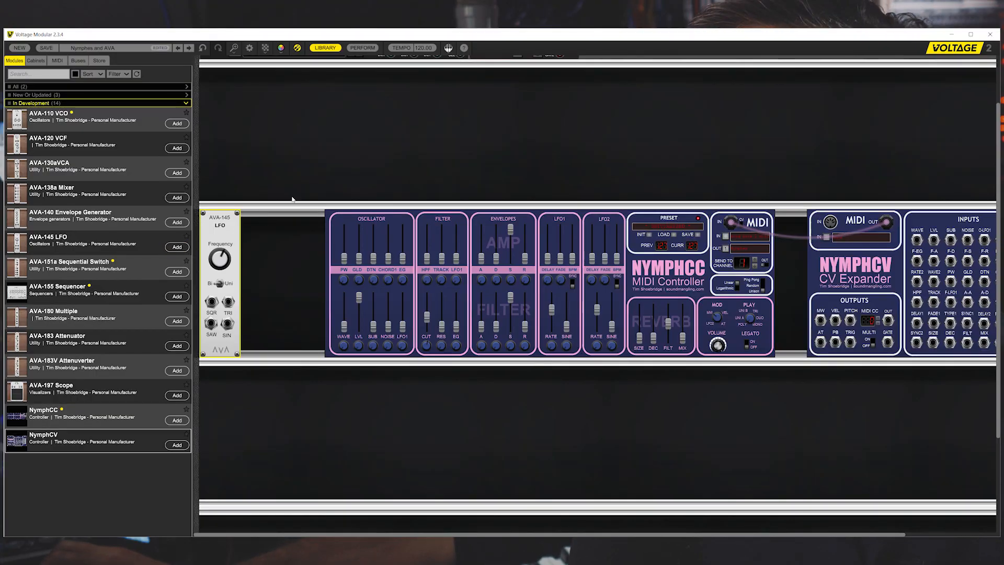
{"action": "left_click", "coordinate": [326, 47]}
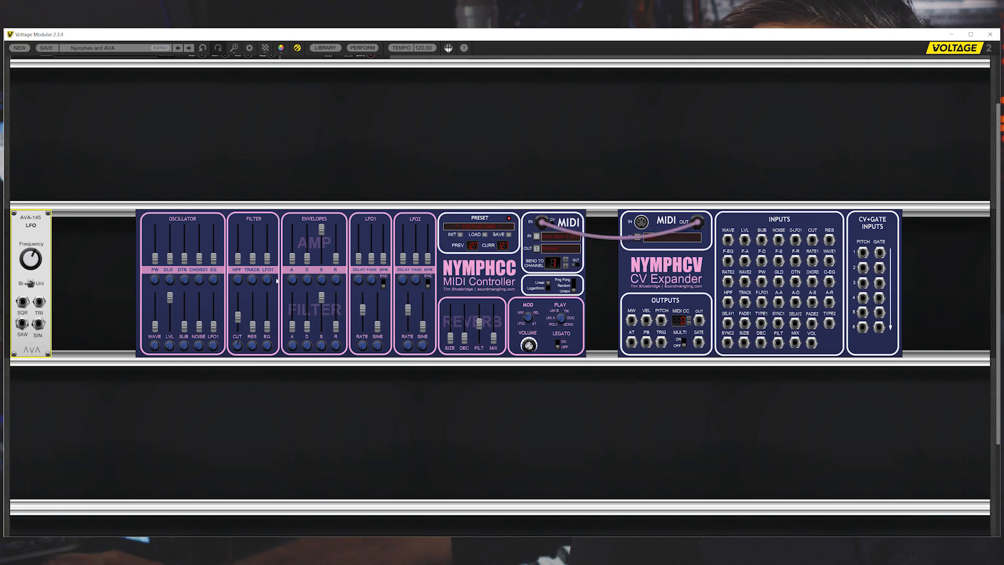
{"action": "left_click_drag", "start_coordinate": [26, 216], "coordinate": [830, 102]}
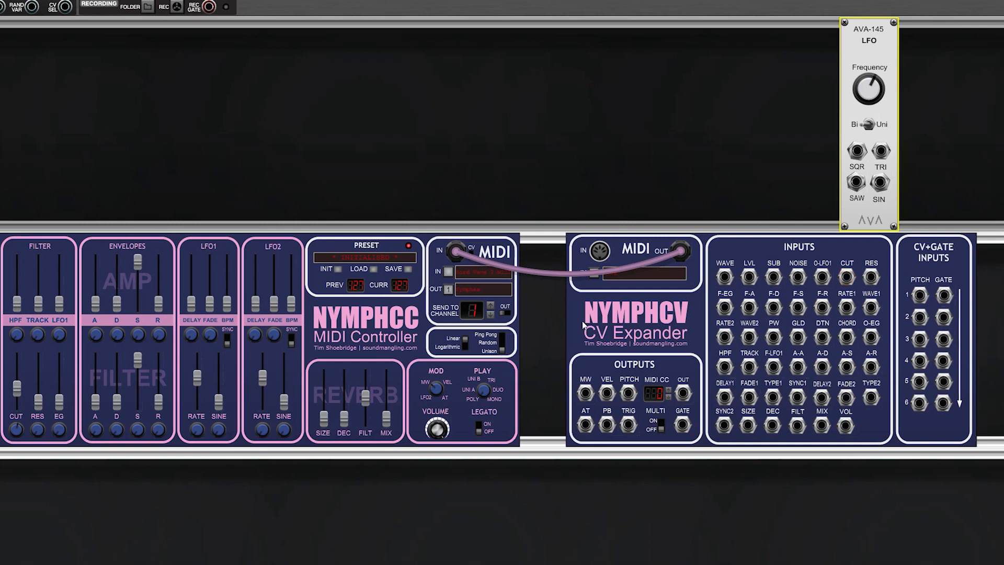
Step: Initialise the NymphCC preset and lower the filter cutoff to 56
{"action": "left_click", "coordinate": [338, 269]}
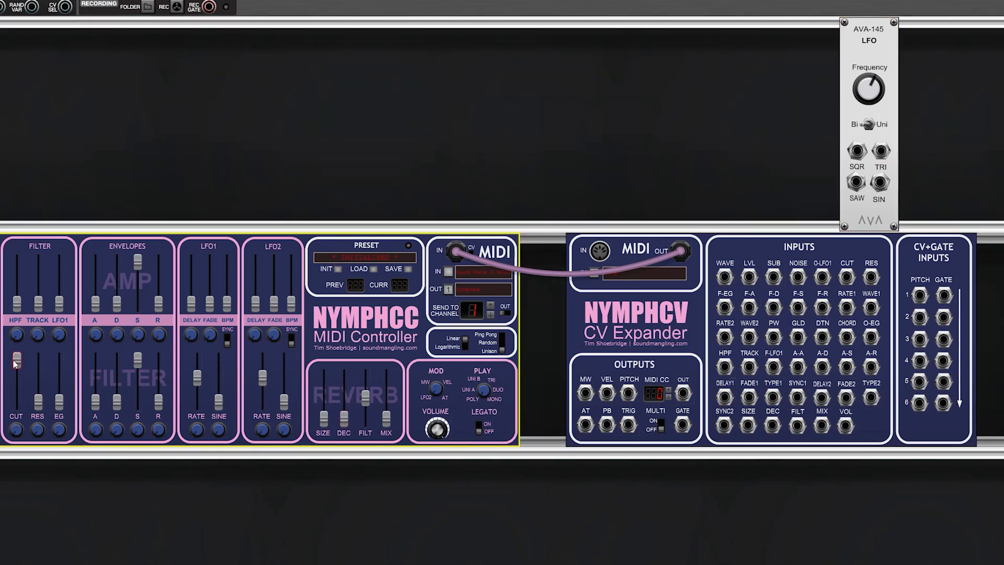
{"action": "left_click_drag", "start_coordinate": [16, 366], "coordinate": [21, 388]}
Step: Patch the LFO's sine output into the NymphCV cutoff input and sweep the LFO frequency from 0.01 upwards
{"action": "left_click_drag", "start_coordinate": [880, 182], "coordinate": [852, 282]}
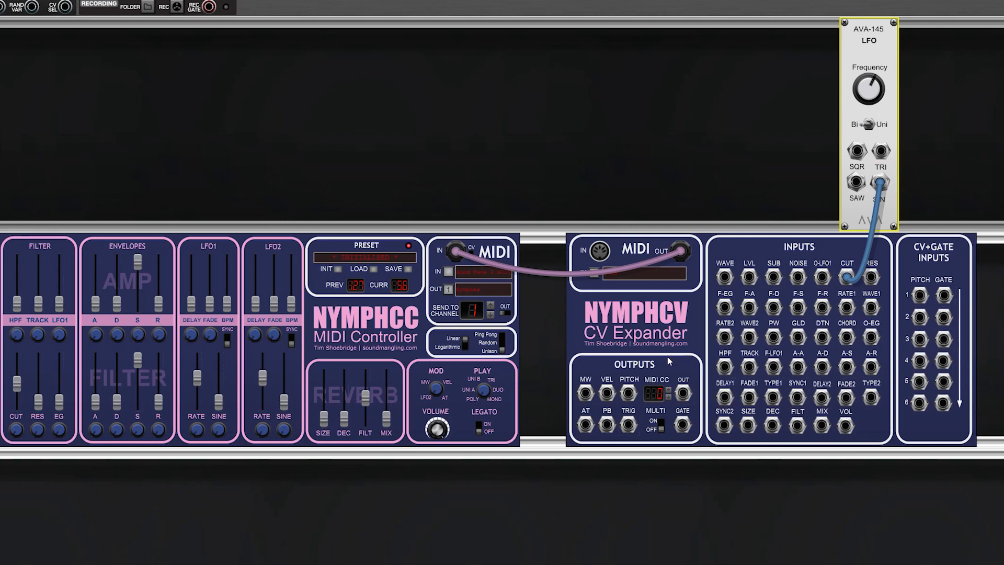
{"action": "left_click_drag", "start_coordinate": [857, 152], "coordinate": [861, 156]}
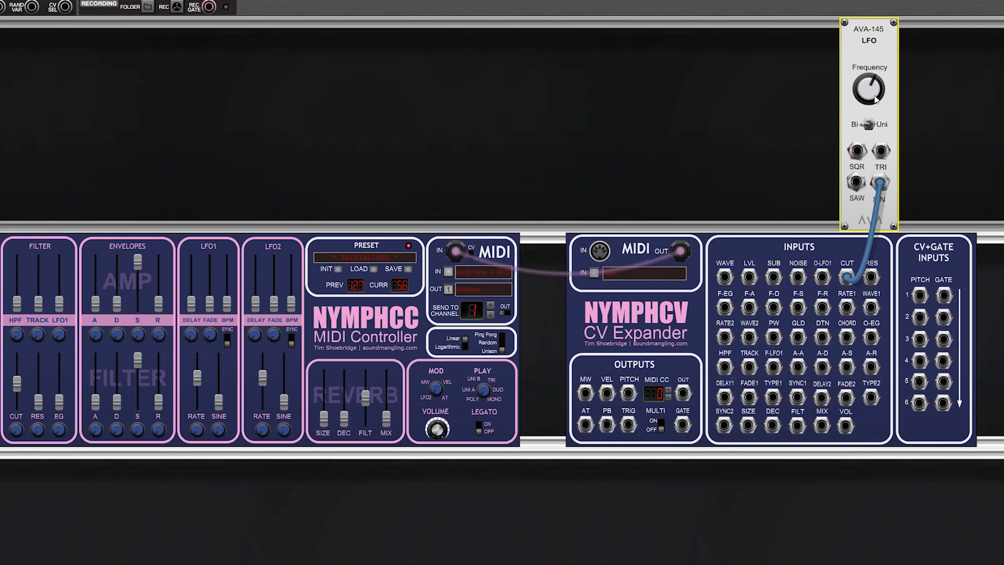
{"action": "mouse_move", "coordinate": [867, 95]}
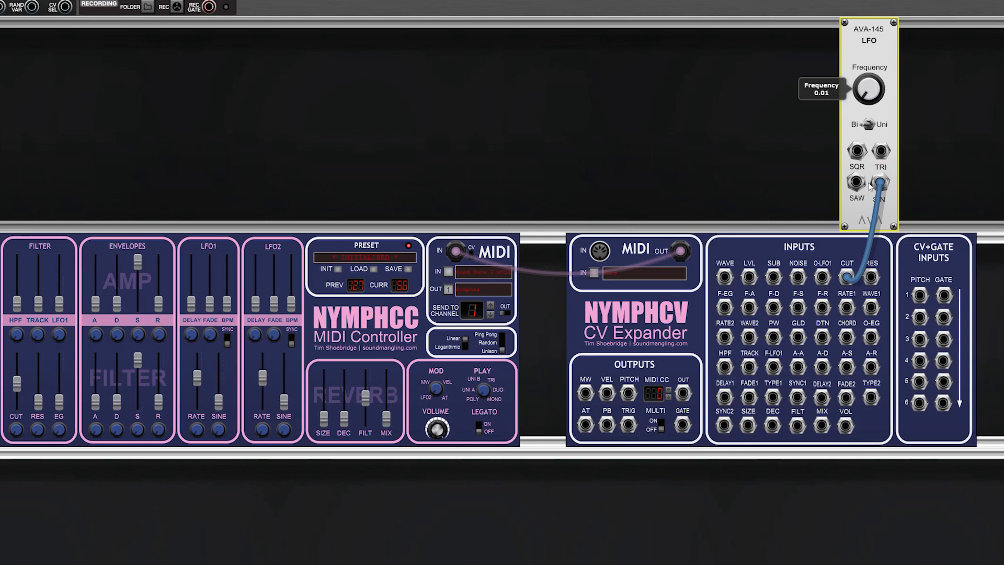
{"action": "left_click_drag", "start_coordinate": [869, 186], "coordinate": [869, 76]}
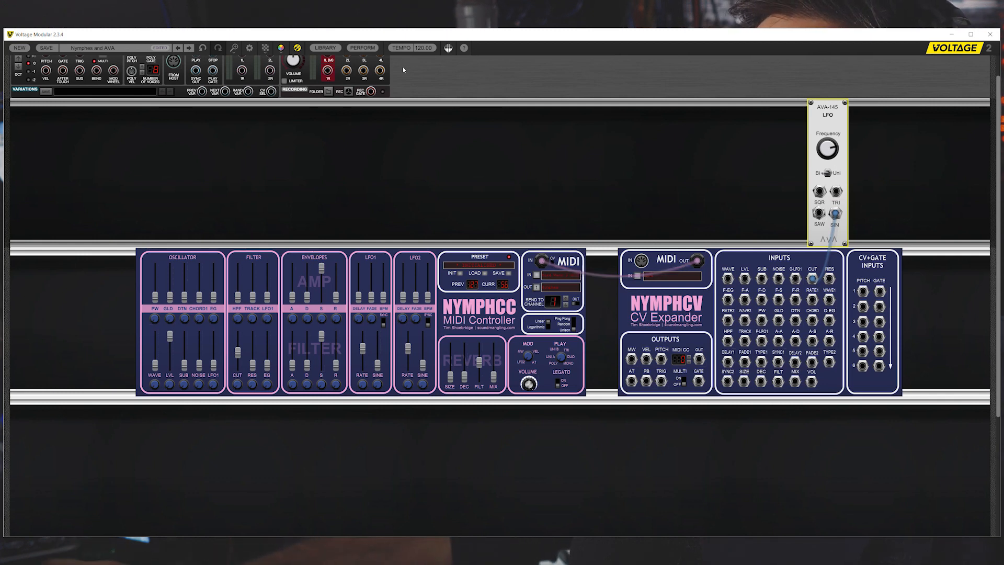
Step: Add an AVA-183 Attenuator from the module library and place it beside the AVA-145 LFO
{"action": "left_click", "coordinate": [325, 47]}
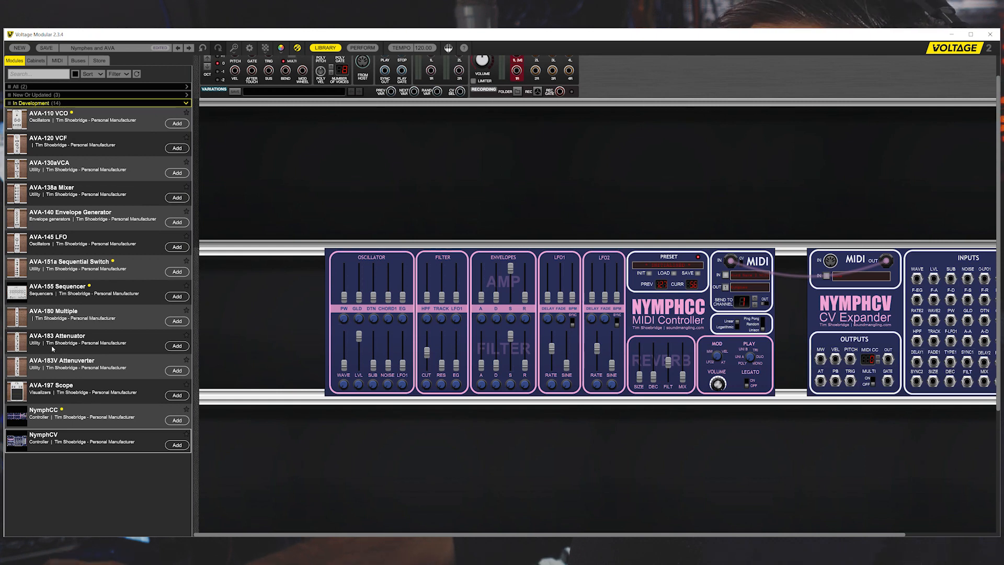
{"action": "left_click", "coordinate": [177, 347]}
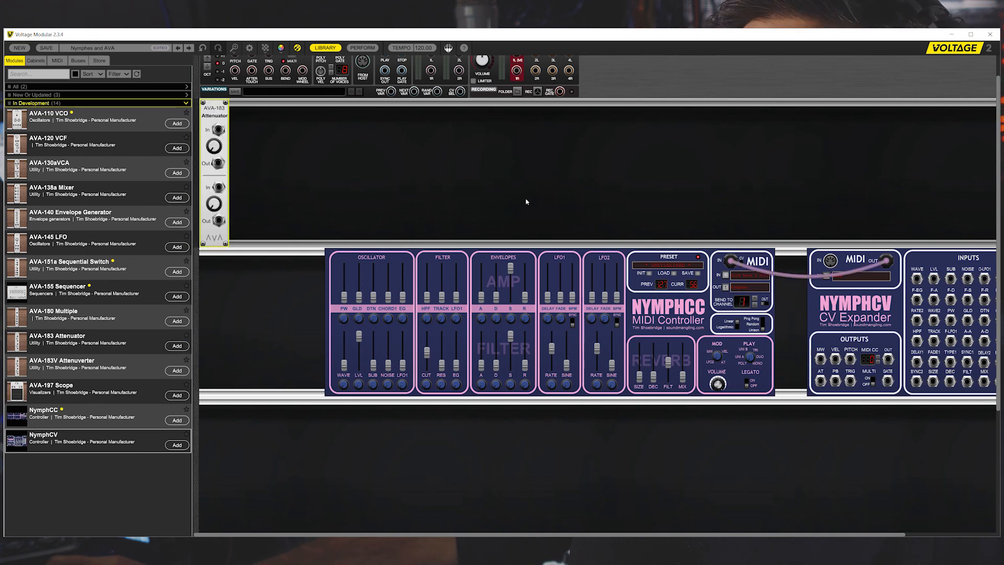
{"action": "left_click", "coordinate": [324, 49]}
{"action": "left_click_drag", "start_coordinate": [33, 107], "coordinate": [774, 108]}
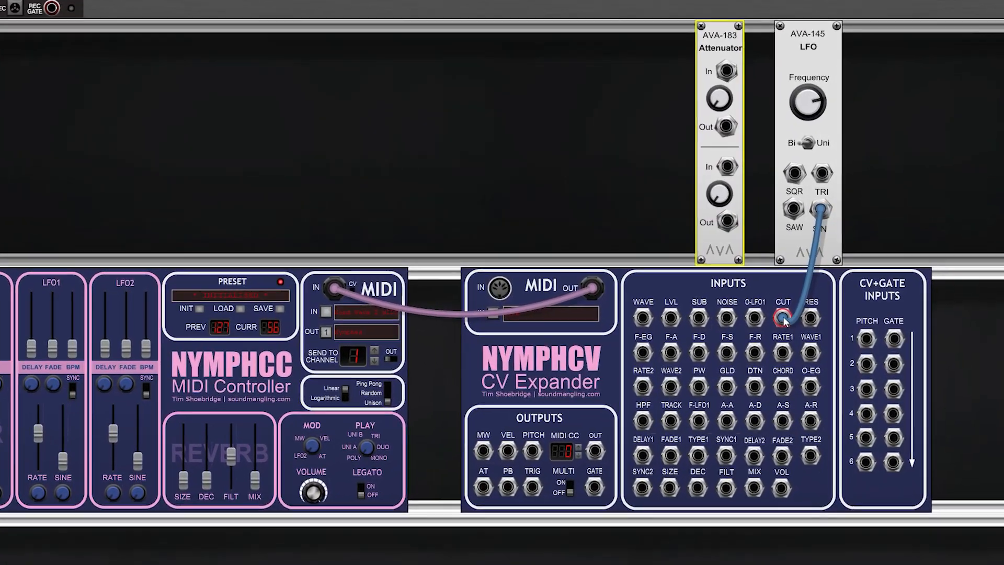
Step: Route the LFO's sine output through the attenuator's second channel into the NymphCV cutoff input
{"action": "left_click_drag", "start_coordinate": [793, 305], "coordinate": [719, 163]}
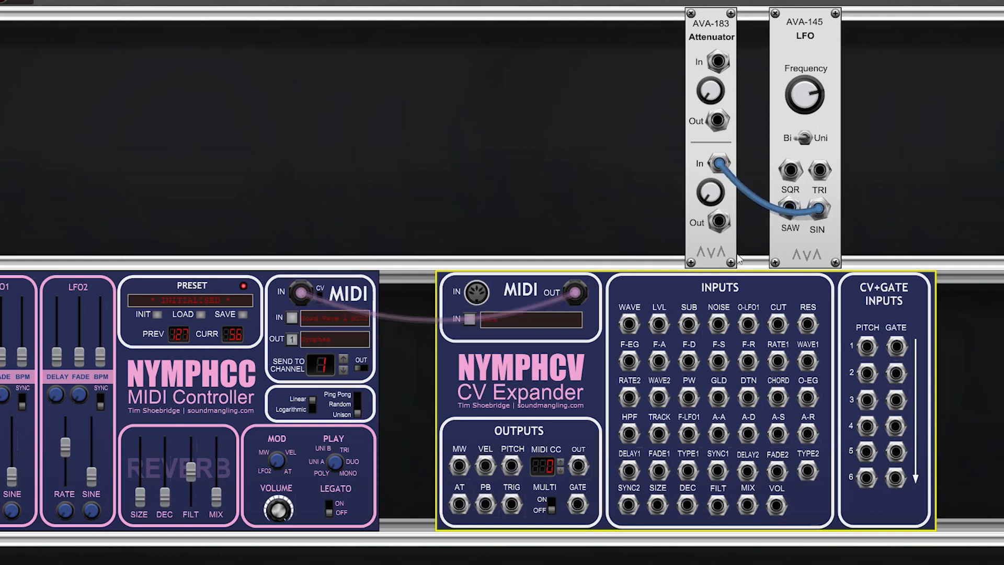
{"action": "left_click_drag", "start_coordinate": [720, 222], "coordinate": [778, 324]}
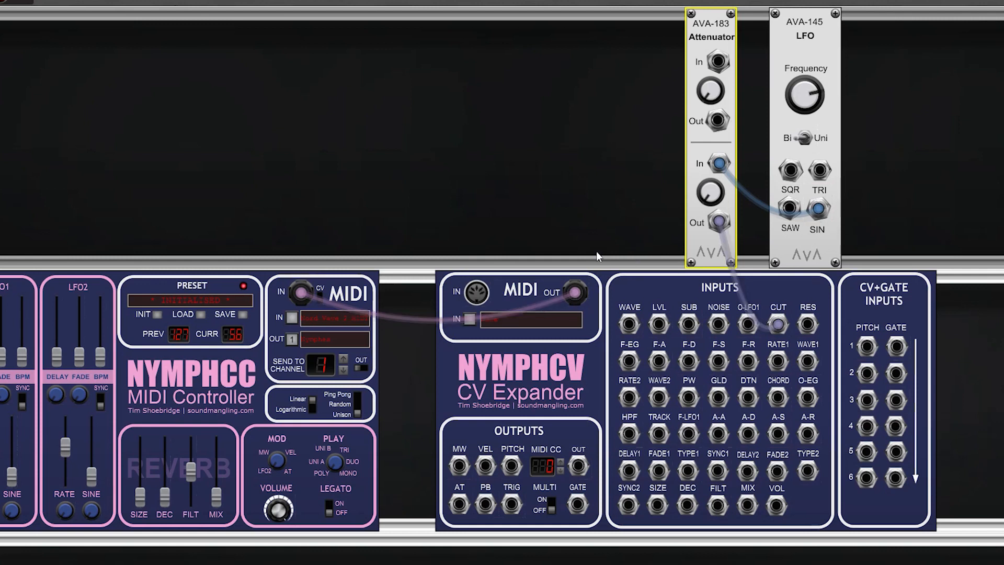
Step: Set the LFO frequency to about 5.19 and fine-tune the attenuator's second gain, trying 14.0% and 17.2%
{"action": "left_click_drag", "start_coordinate": [705, 200], "coordinate": [708, 181]}
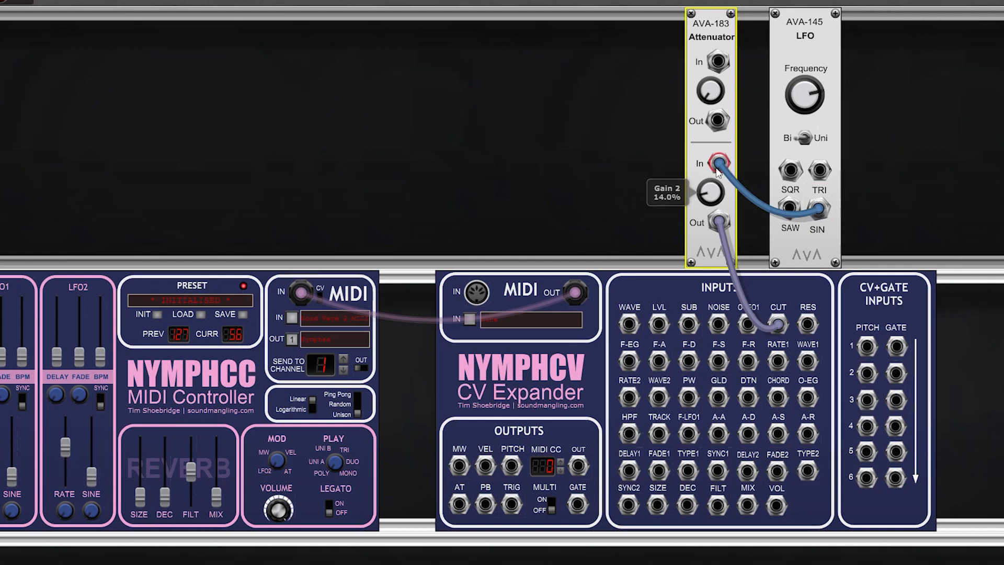
{"action": "left_click", "coordinate": [804, 82]}
{"action": "mouse_move", "coordinate": [804, 83]}
{"action": "left_mouse_down"}
{"action": "mouse_move", "coordinate": [802, 66]}
{"action": "mouse_move", "coordinate": [797, 83]}
{"action": "left_mouse_up"}
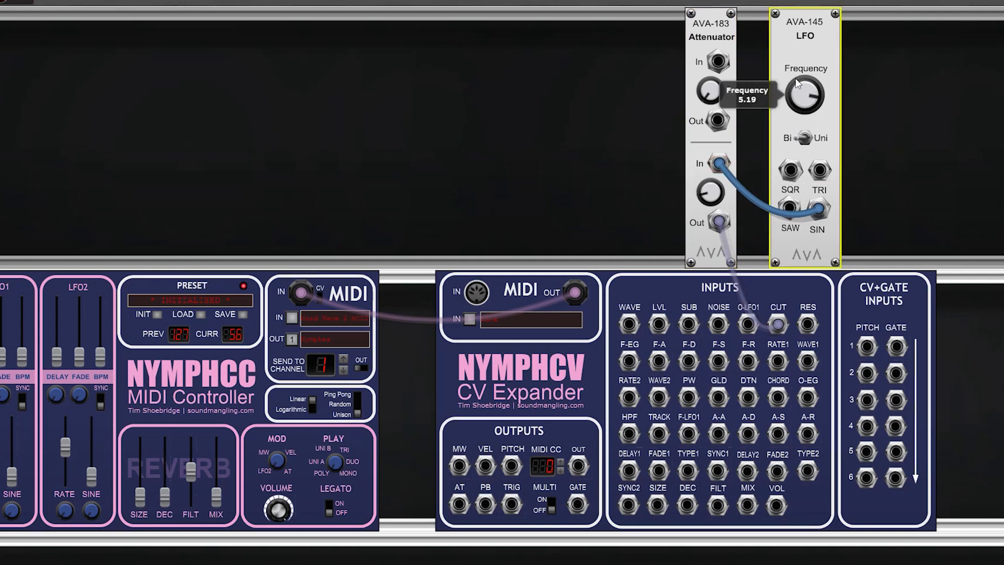
{"action": "left_click_drag", "start_coordinate": [709, 196], "coordinate": [710, 195]}
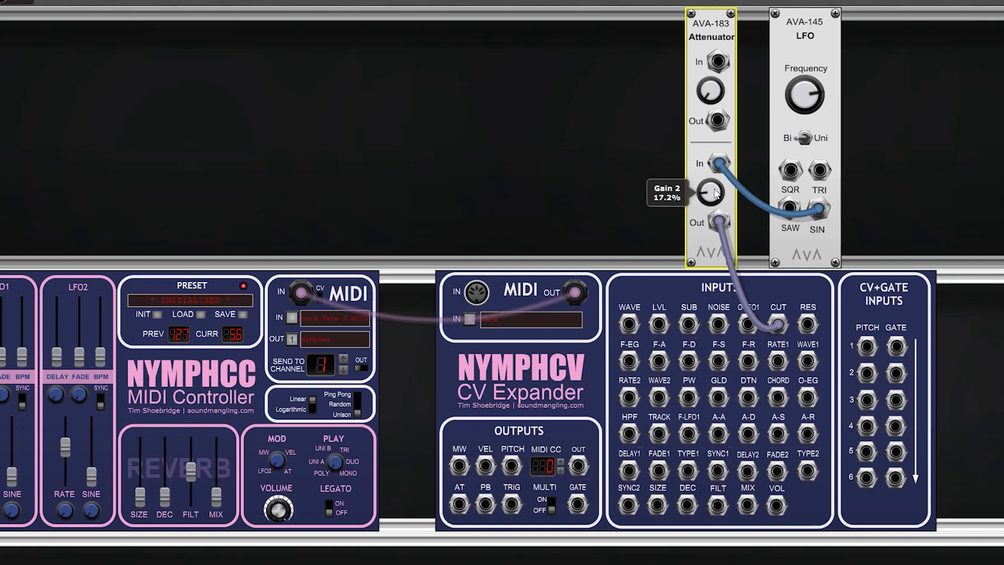
{"action": "left_click_drag", "start_coordinate": [719, 203], "coordinate": [718, 210]}
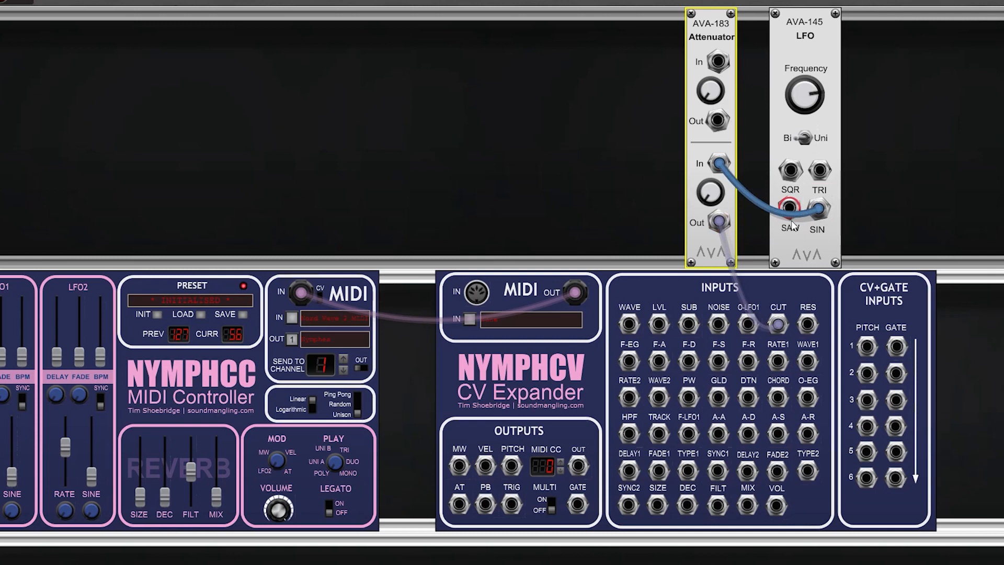
Step: Feed the attenuator from the LFO's sawtooth output instead of sine, readjusting the second gain and the LFO frequency
{"action": "left_click_drag", "start_coordinate": [824, 214], "coordinate": [790, 209]}
{"action": "left_click_drag", "start_coordinate": [709, 205], "coordinate": [707, 182]}
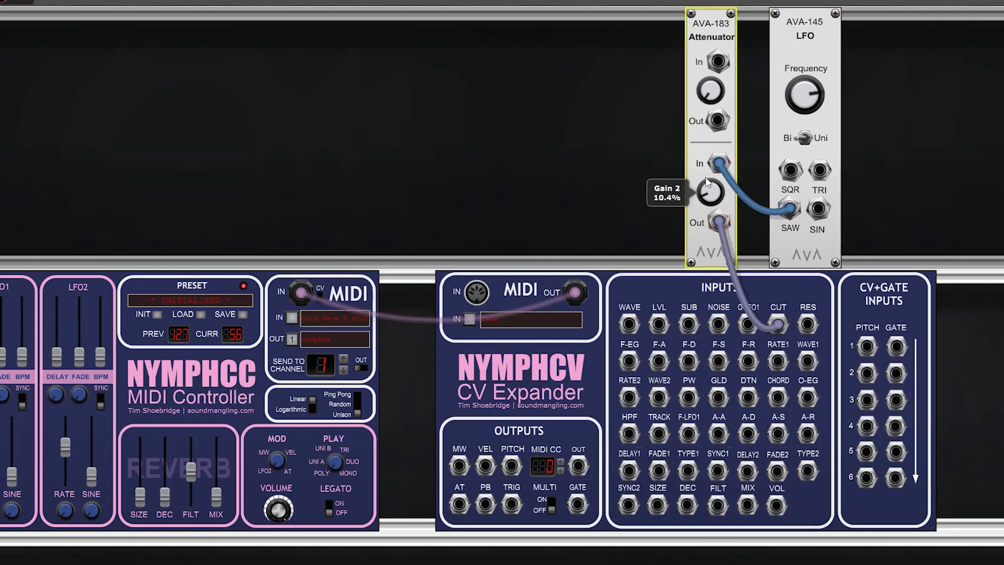
{"action": "left_click_drag", "start_coordinate": [703, 143], "coordinate": [712, 162]}
{"action": "mouse_move", "coordinate": [816, 104]}
{"action": "left_mouse_down"}
{"action": "mouse_move", "coordinate": [812, 73]}
{"action": "mouse_move", "coordinate": [810, 88]}
{"action": "left_mouse_up"}
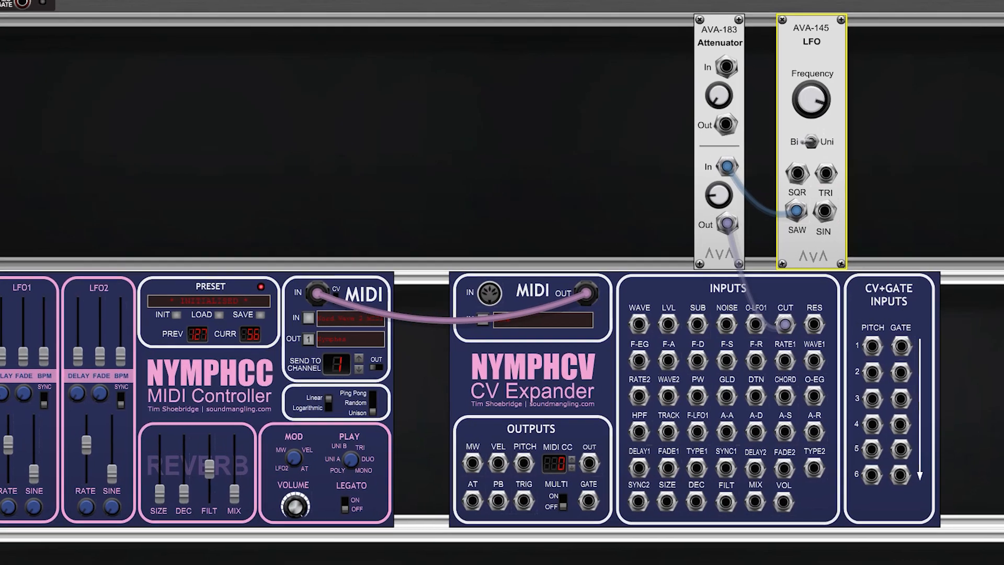
Step: Adjust the filter cutoff and resonance levels on the NymphCC controller
{"action": "left_click", "coordinate": [1, 356]}
{"action": "left_click_drag", "start_coordinate": [1, 445], "coordinate": [146, 428]}
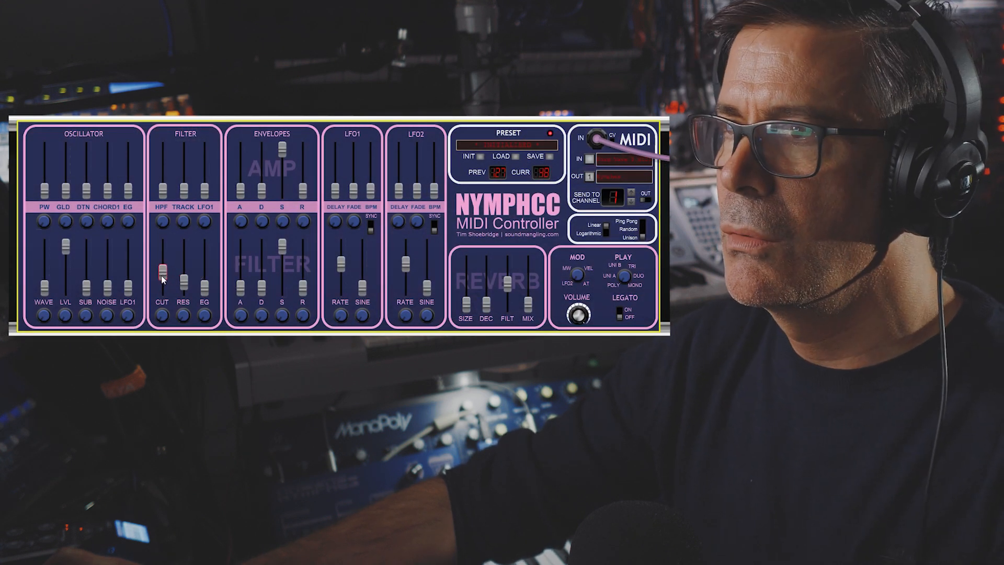
Step: Fine-tune the NymphCC filter cutoff level and raise the cutoff's modulation amount
{"action": "left_click_drag", "start_coordinate": [163, 284], "coordinate": [166, 280]}
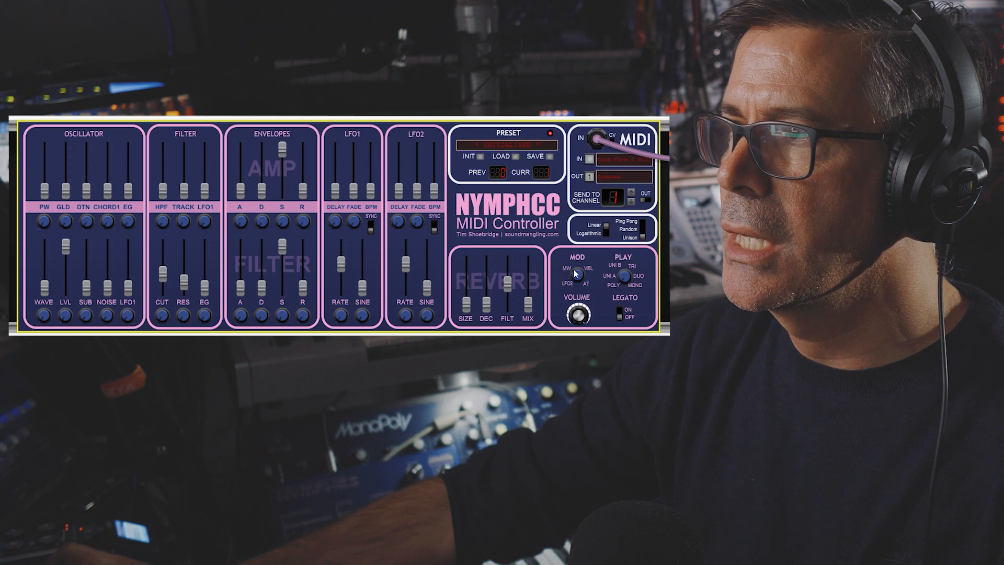
{"action": "left_click_drag", "start_coordinate": [161, 318], "coordinate": [155, 237]}
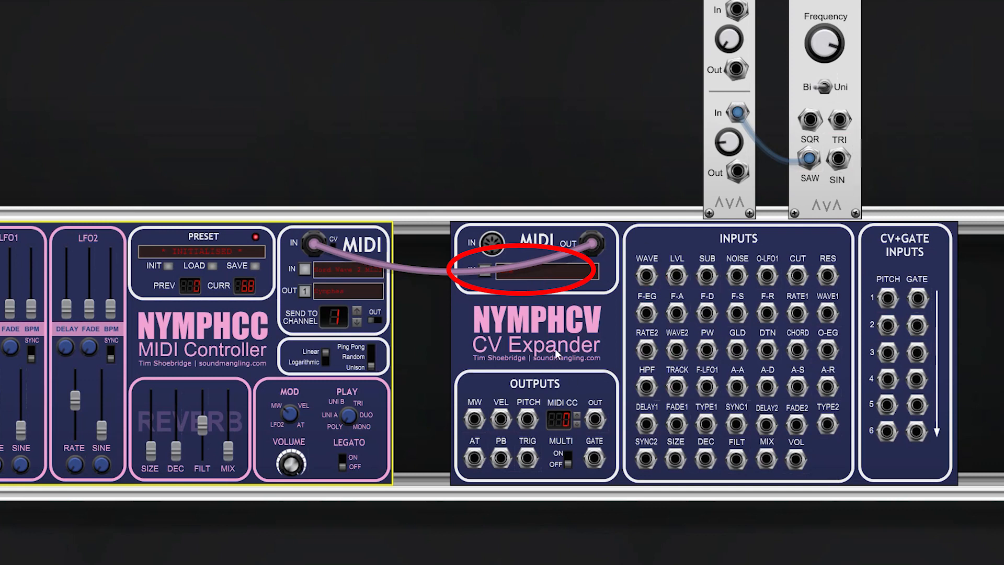
Step: Disconnect the MIDI cable between NymphCV and NymphCC, and move the Nord Wave 2 MIDI input assignment from NymphCC to NymphCV
{"action": "left_click_drag", "start_coordinate": [587, 246], "coordinate": [481, 132]}
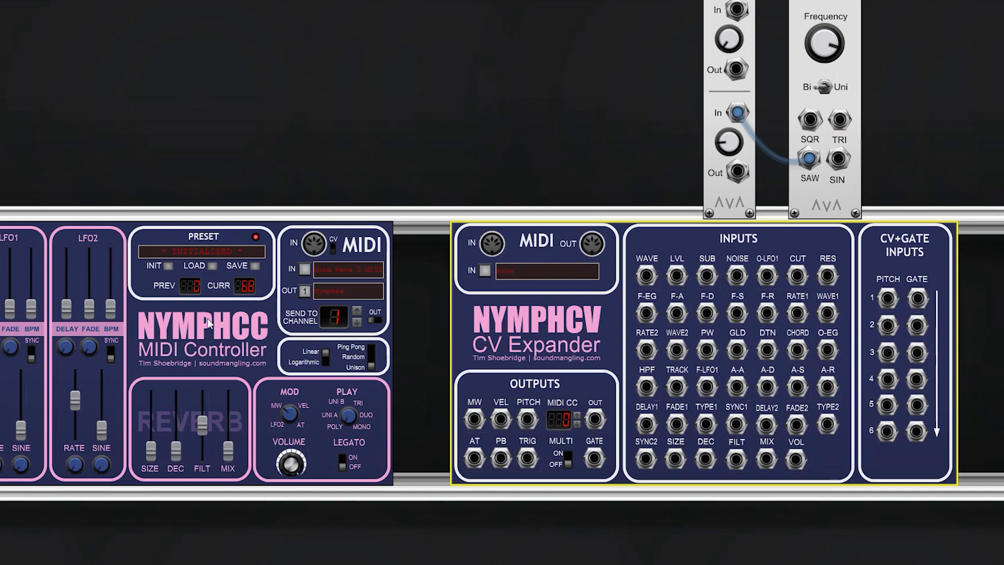
{"action": "left_click", "coordinate": [305, 271]}
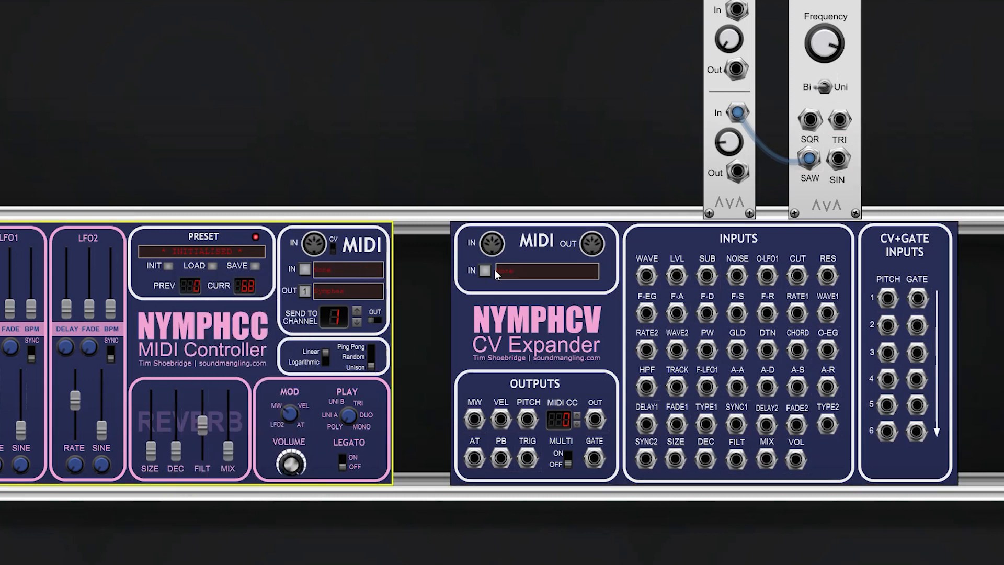
{"action": "left_click", "coordinate": [359, 271]}
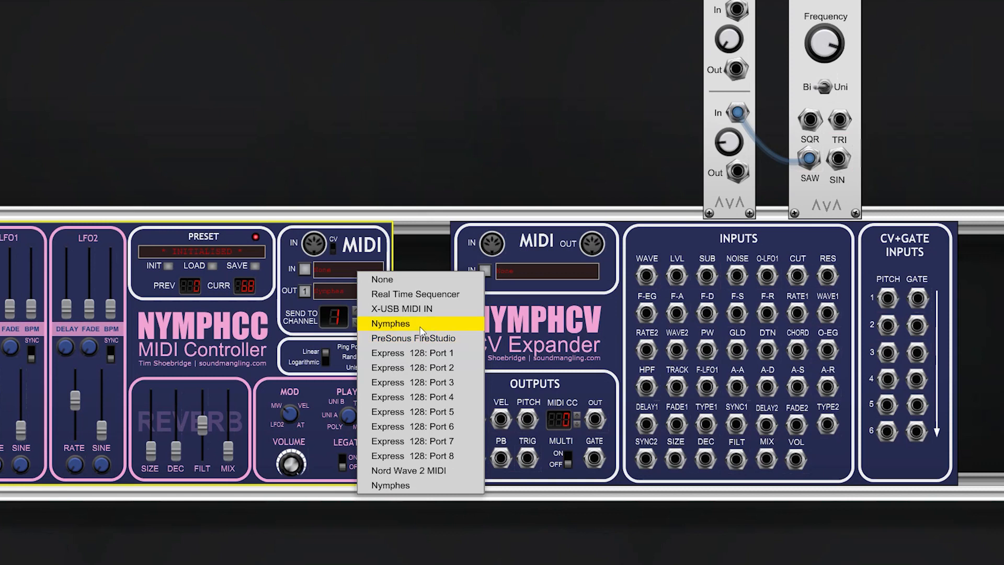
{"action": "left_click", "coordinate": [414, 470]}
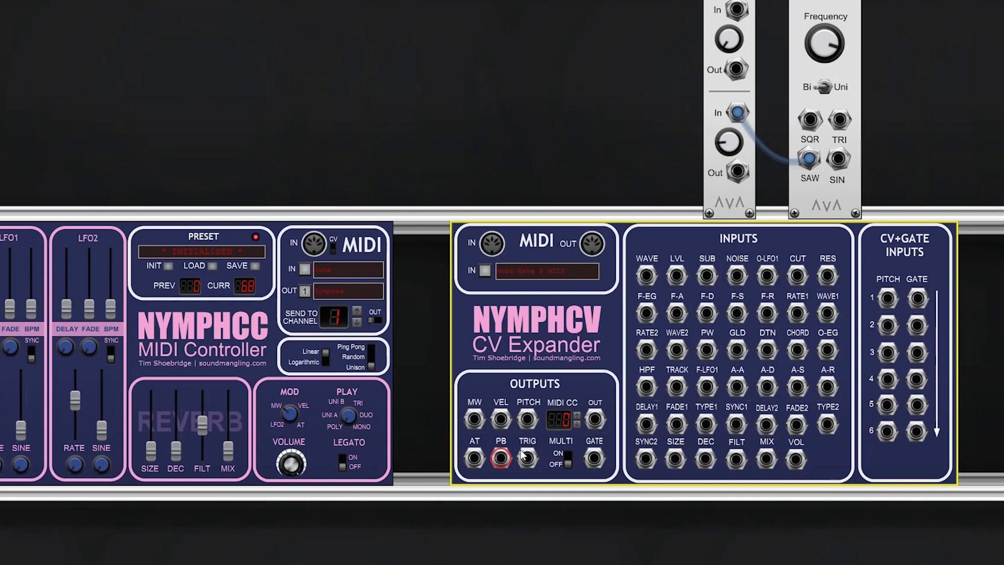
Step: Patch NymphCV's mod wheel output into its cutoff input and connect NymphCV's MIDI output to NymphCC's MIDI input
{"action": "left_click_drag", "start_coordinate": [476, 424], "coordinate": [799, 276]}
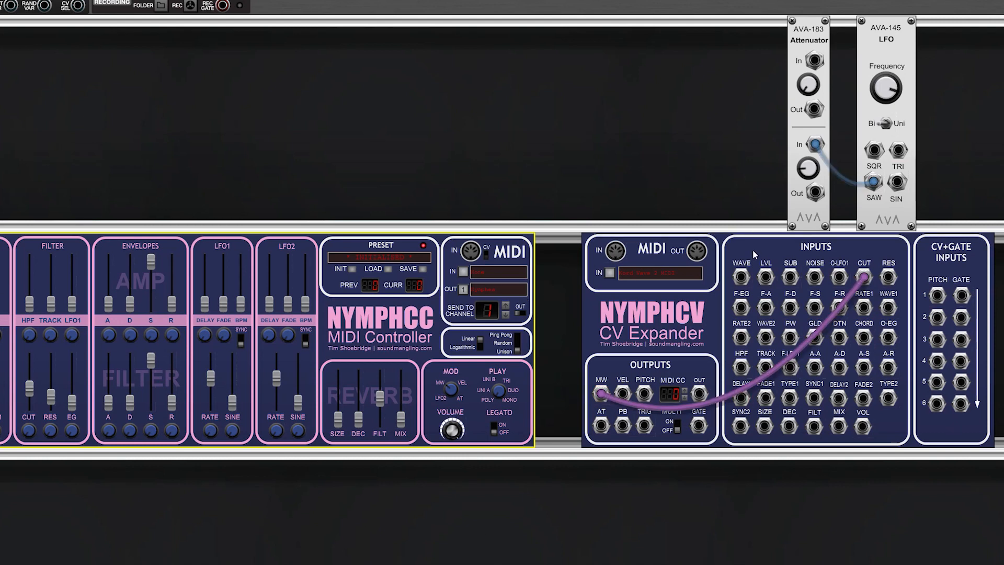
{"action": "left_click_drag", "start_coordinate": [697, 252], "coordinate": [471, 251]}
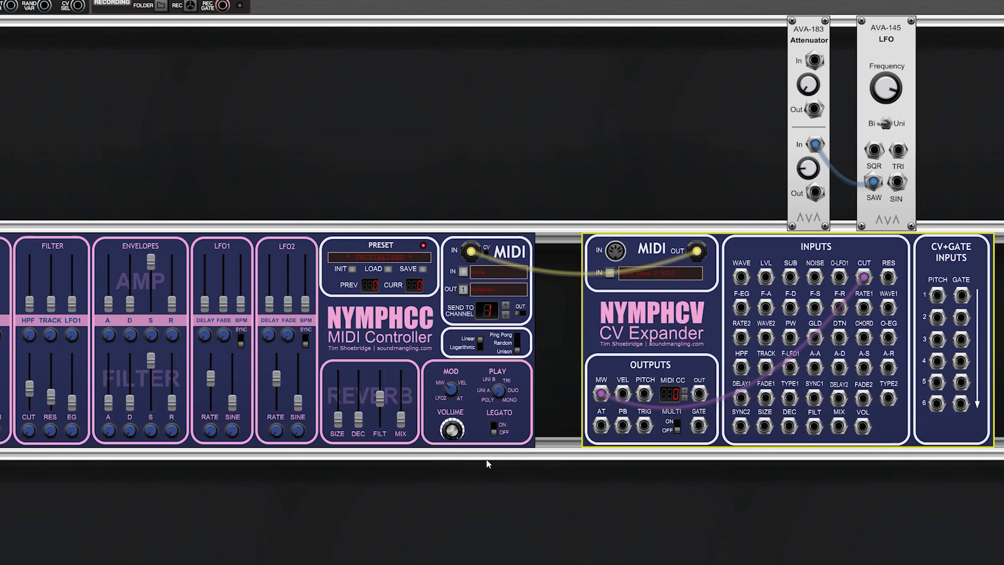
Step: Remove the mod wheel cable from the cutoff input and add an AVA-183V Attenuverter in the row below NymphCV
{"action": "left_click", "coordinate": [600, 398]}
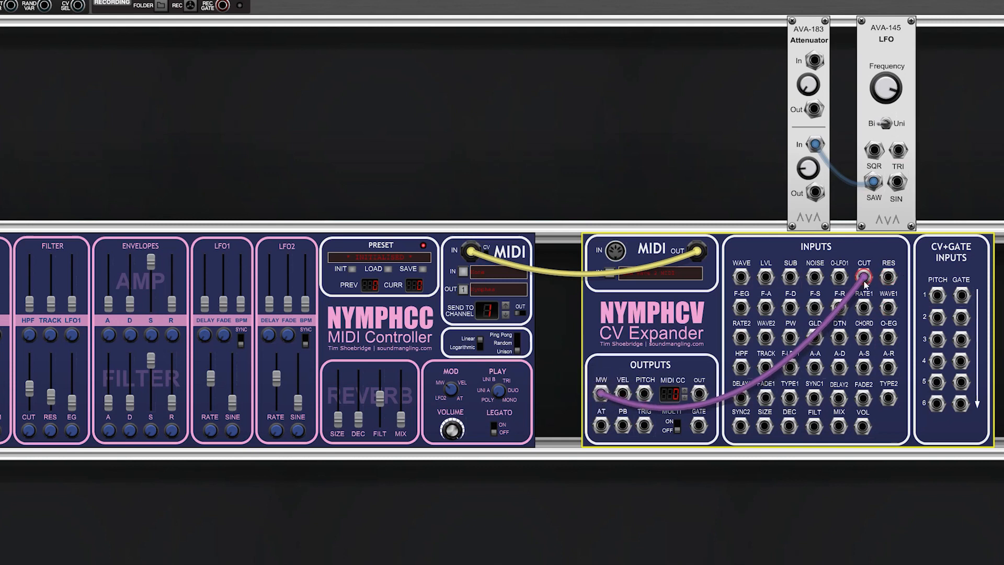
{"action": "left_click_drag", "start_coordinate": [864, 278], "coordinate": [813, 505]}
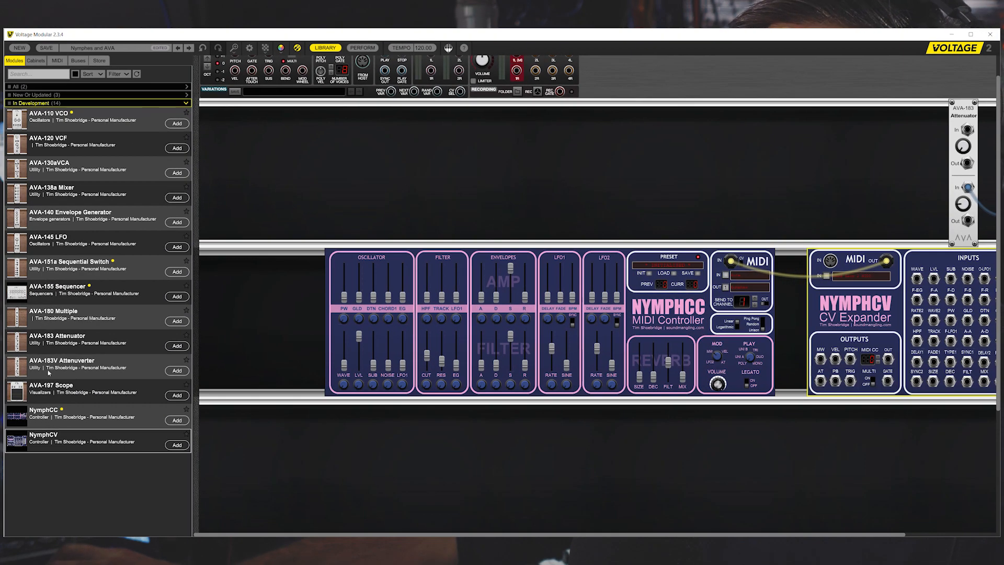
{"action": "left_click", "coordinate": [176, 370]}
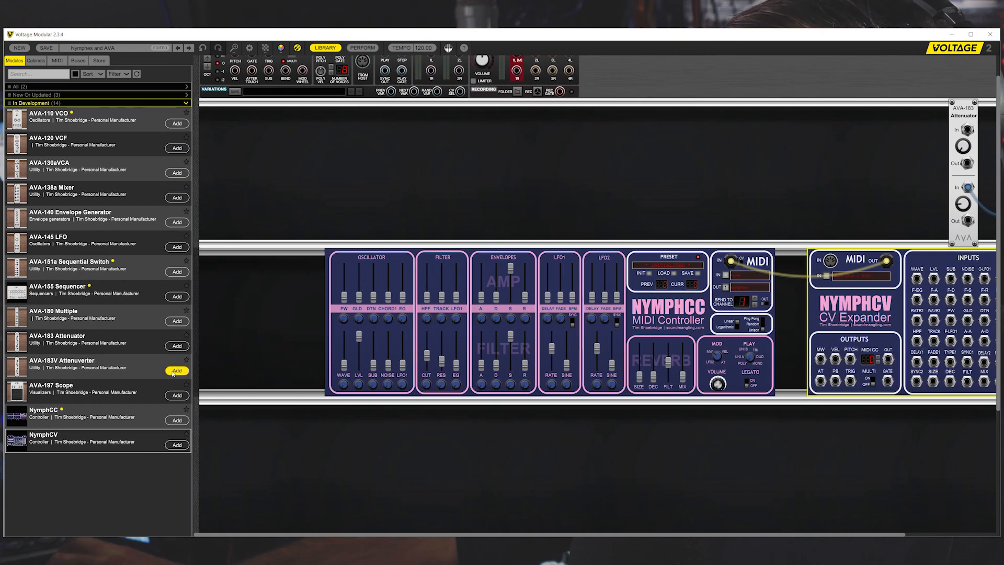
{"action": "left_click", "coordinate": [325, 48]}
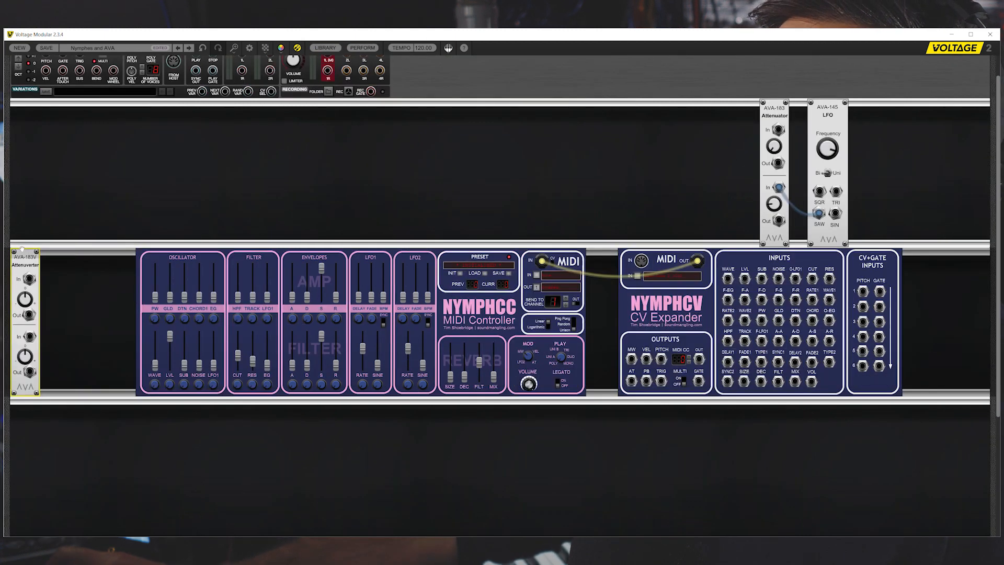
{"action": "left_click_drag", "start_coordinate": [32, 254], "coordinate": [712, 107]}
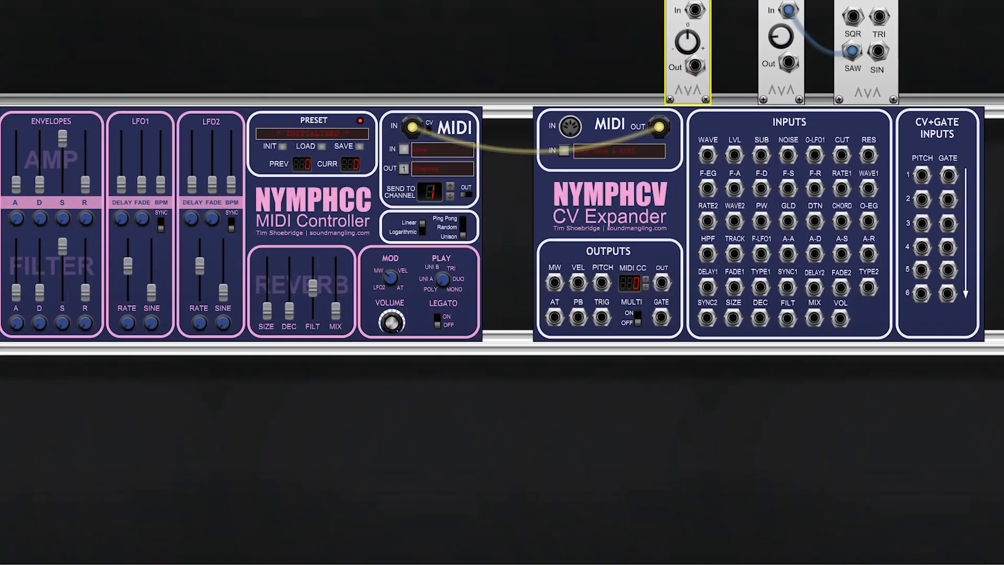
{"action": "left_click_drag", "start_coordinate": [686, 0], "coordinate": [603, 368]}
Step: Route NymphCV's mod wheel output through the Attenuverter's first channel into the cutoff input
{"action": "scroll", "coordinate": [744, 374], "scroll_direction": "down", "scroll_amount": 1}
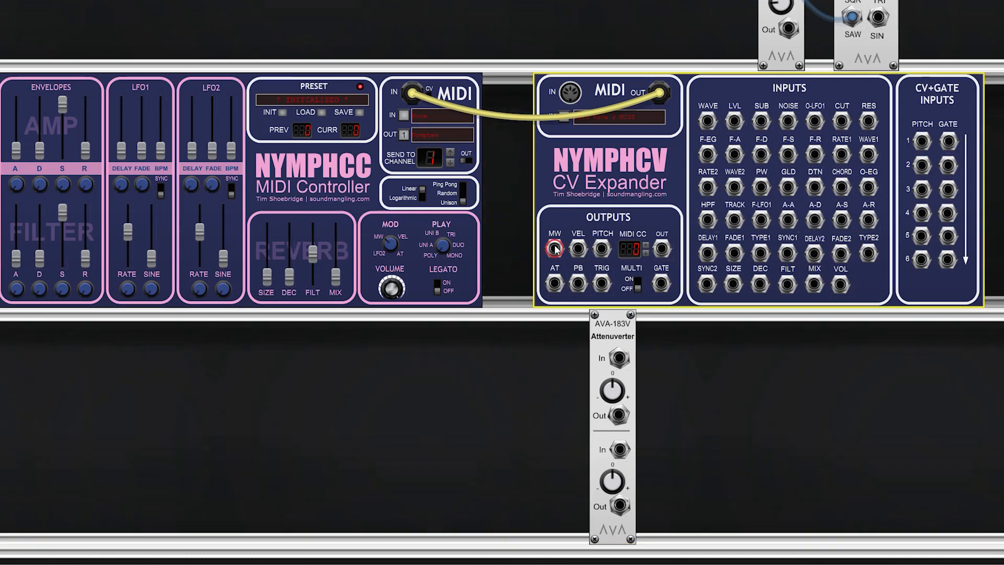
{"action": "left_click_drag", "start_coordinate": [555, 248], "coordinate": [618, 358]}
{"action": "left_click_drag", "start_coordinate": [614, 420], "coordinate": [842, 121]}
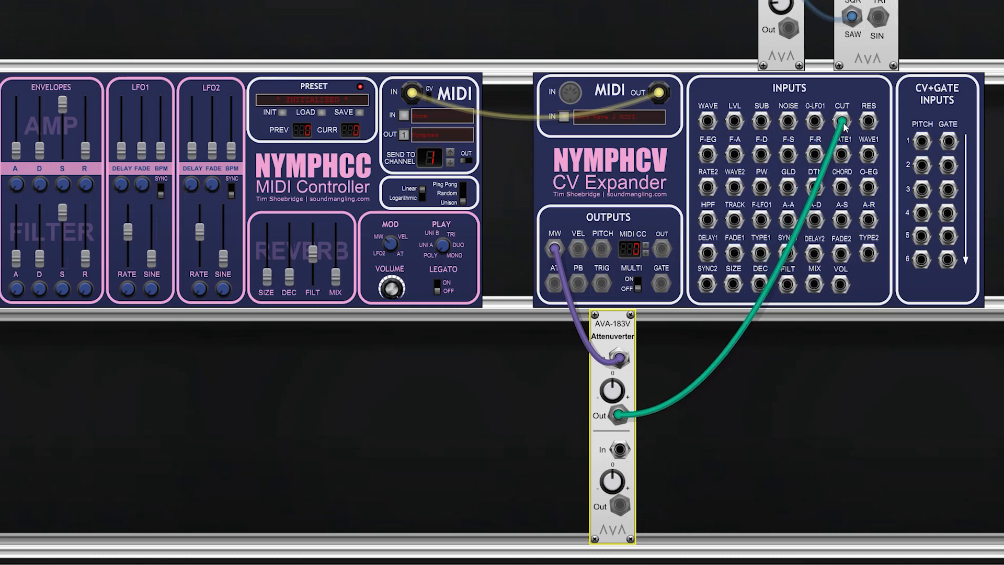
Step: Turn the Attenuverter's first gain fully negative and raise the NymphCC filter cutoff to maximum
{"action": "left_click_drag", "start_coordinate": [612, 390], "coordinate": [612, 421]}
{"action": "left_click_drag", "start_coordinate": [612, 480], "coordinate": [600, 529]}
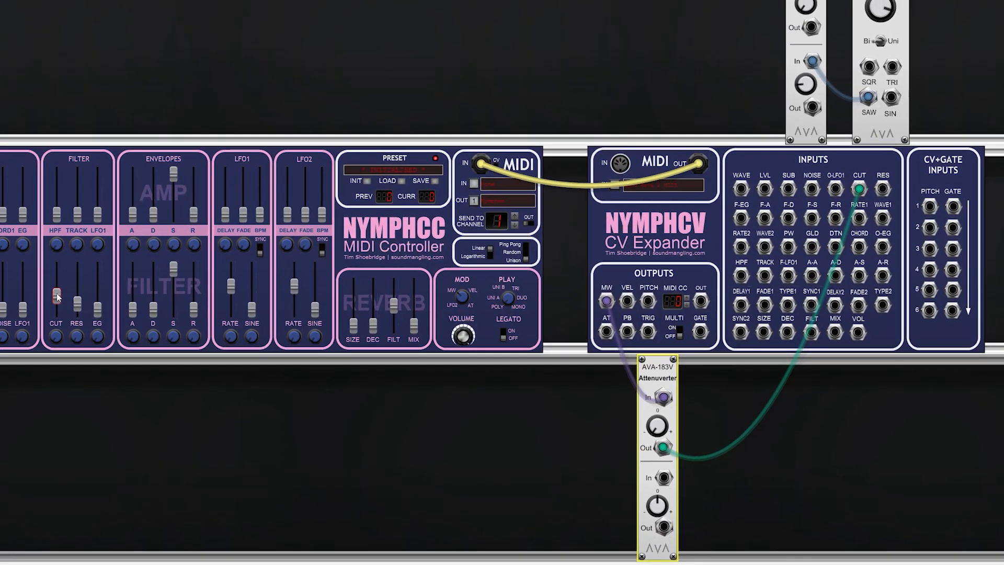
{"action": "left_click_drag", "start_coordinate": [57, 292], "coordinate": [58, 245]}
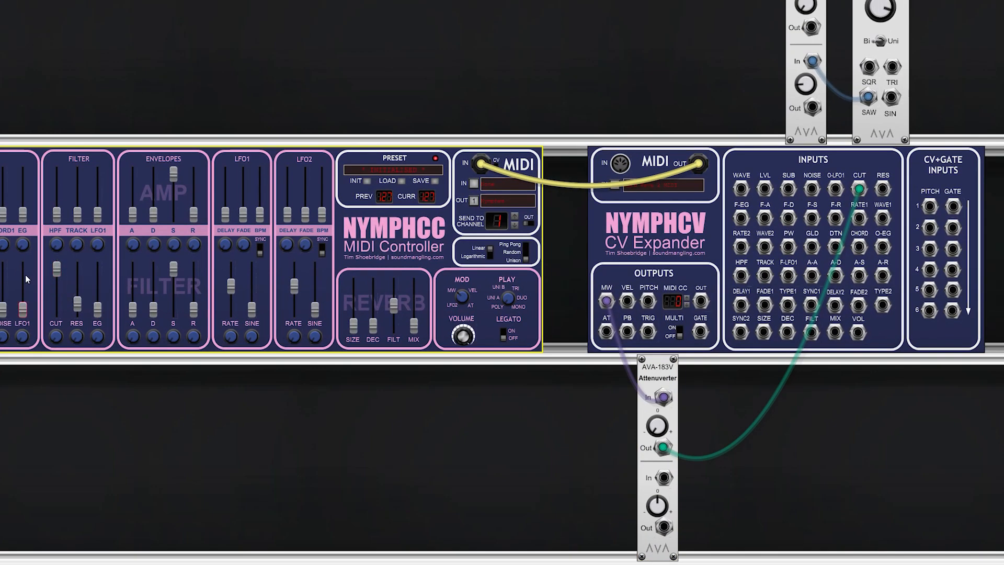
{"action": "mouse_move", "coordinate": [25, 276]}
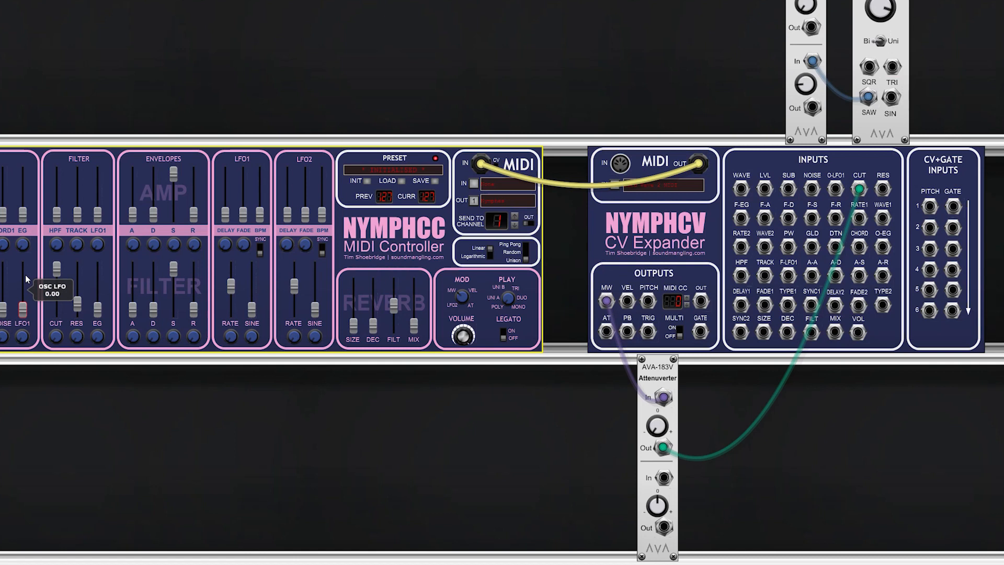
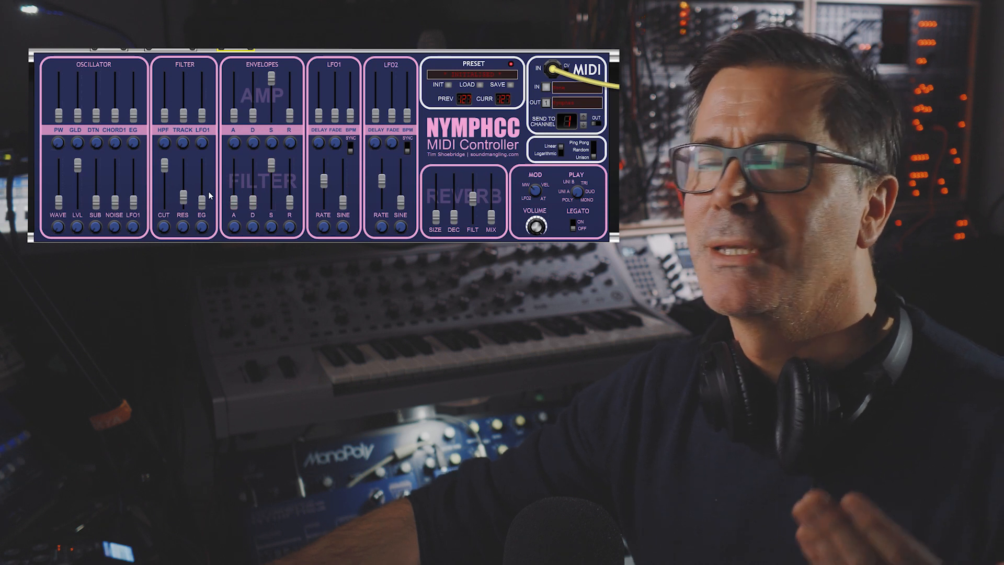
Step: Add an AVA-140 Envelope Generator and place it in the upper cabinet row above NymphCV's inputs
{"action": "mouse_move", "coordinate": [204, 200]}
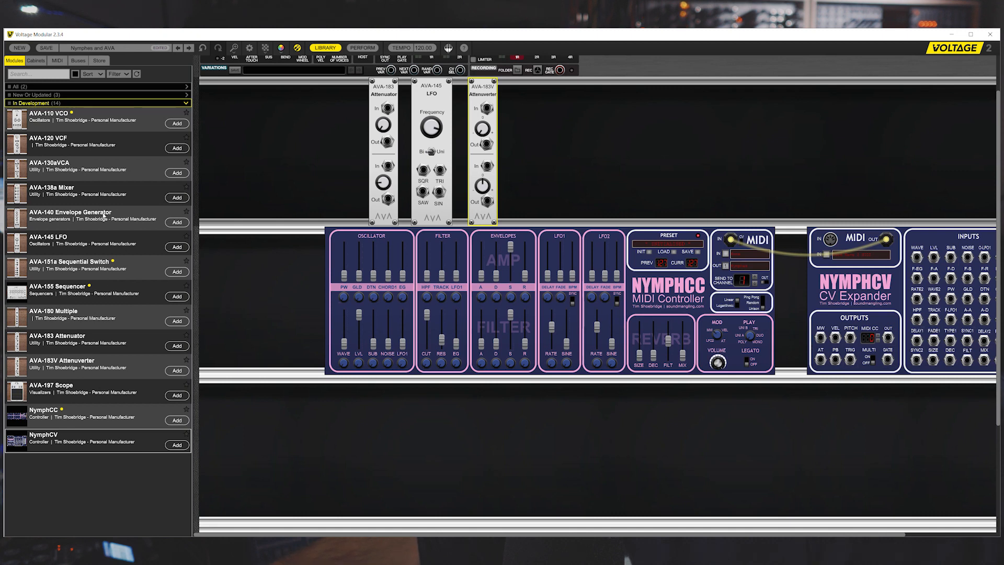
{"action": "left_click", "coordinate": [185, 224]}
{"action": "left_click", "coordinate": [325, 47]}
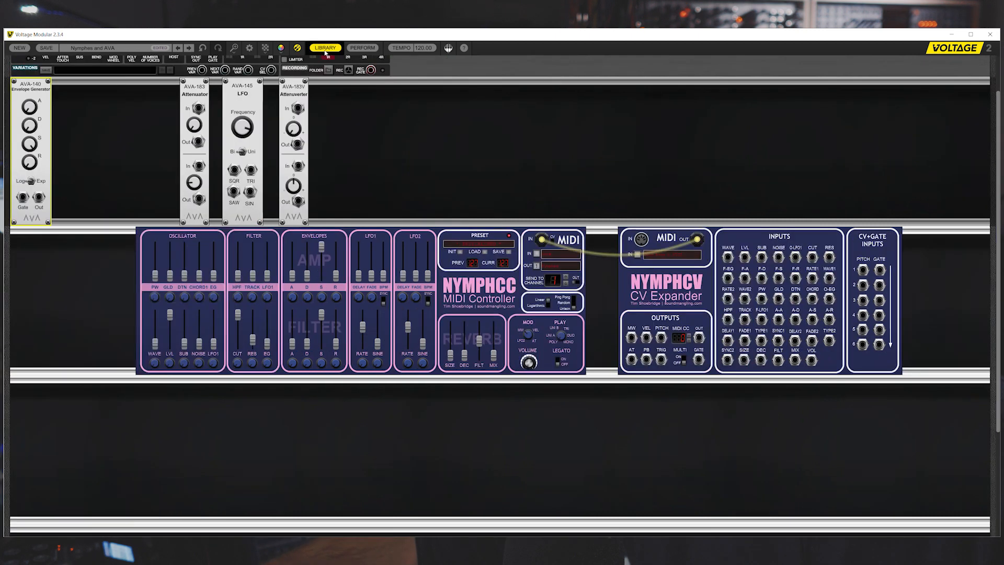
{"action": "left_click_drag", "start_coordinate": [24, 83], "coordinate": [794, 89]}
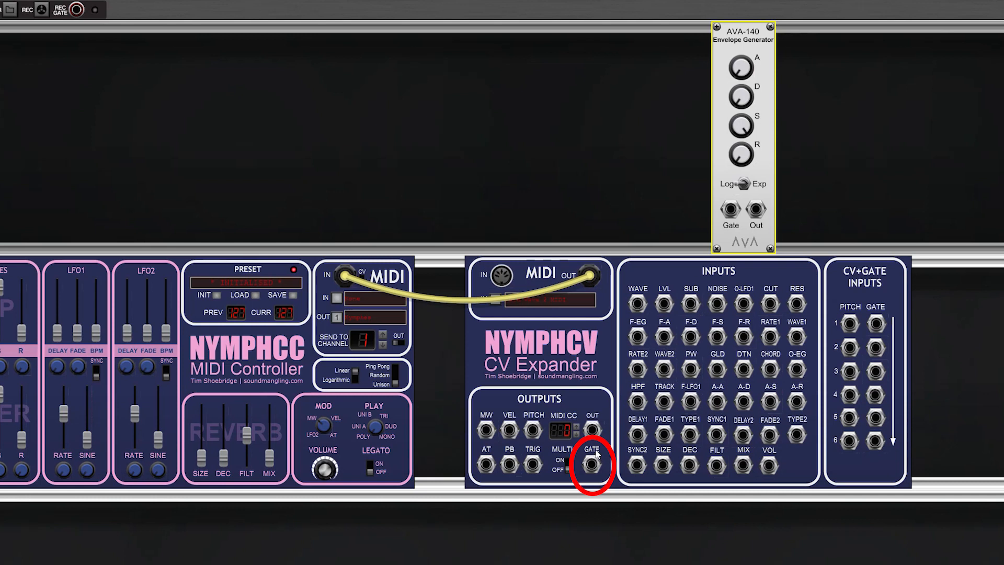
Step: Patch NymphCV's gate output into the Envelope Generator's gate input and the envelope output into NymphCV's sub input
{"action": "left_click", "coordinate": [568, 470]}
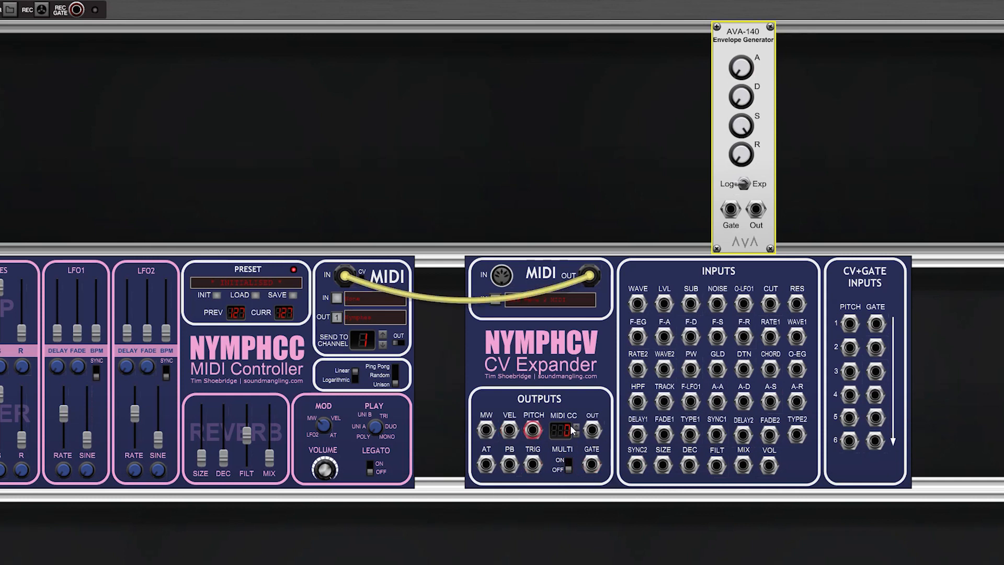
{"action": "left_click", "coordinate": [592, 465]}
{"action": "left_click_drag", "start_coordinate": [592, 465], "coordinate": [731, 209]}
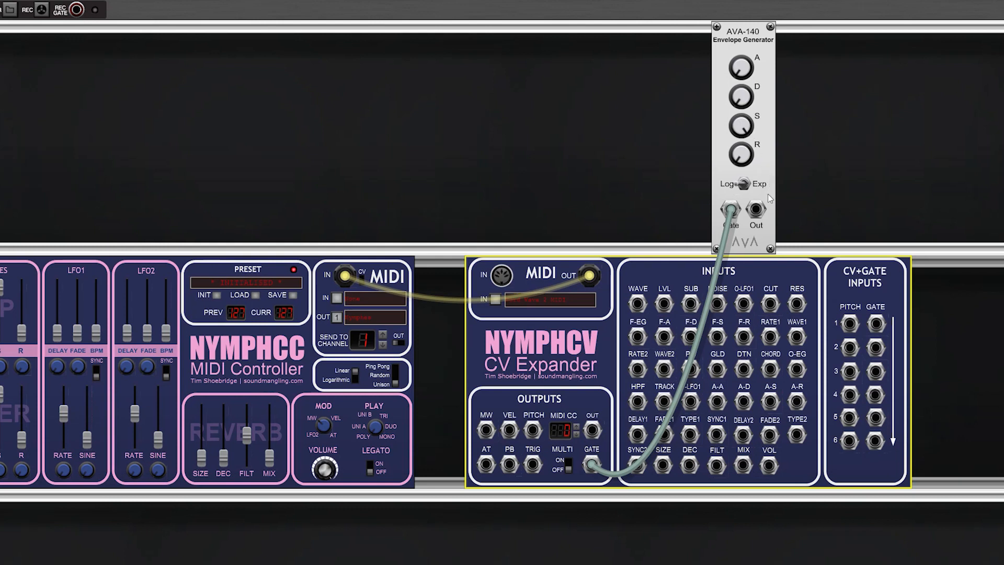
{"action": "left_click_drag", "start_coordinate": [753, 217], "coordinate": [691, 307]}
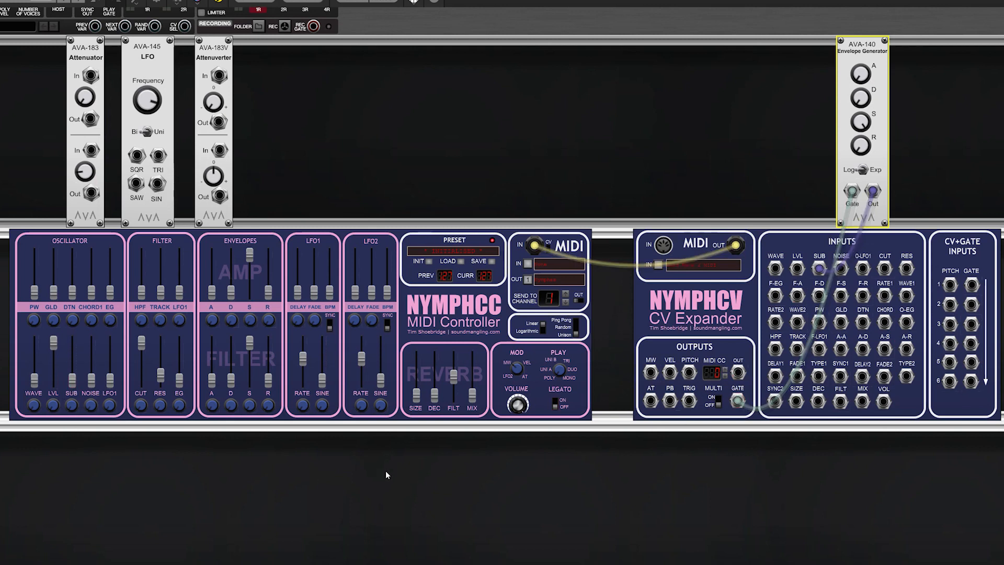
{"action": "left_click_drag", "start_coordinate": [873, 190], "coordinate": [962, 190]}
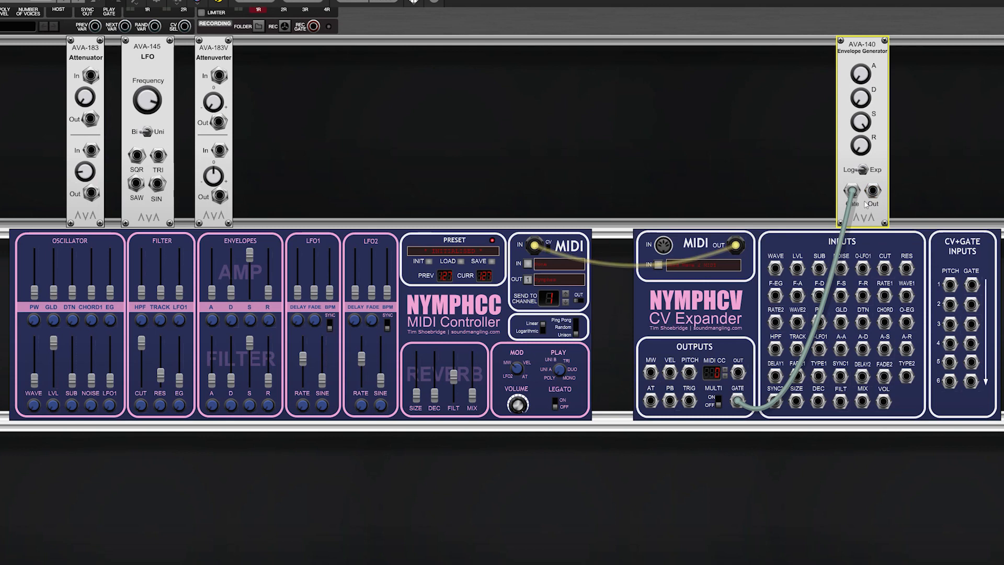
{"action": "left_click_drag", "start_coordinate": [872, 191], "coordinate": [819, 268]}
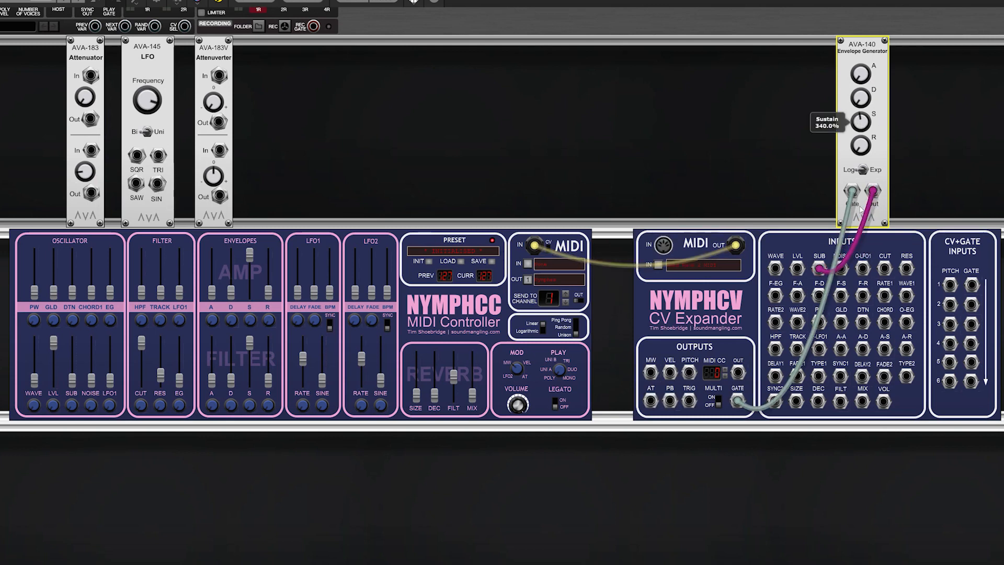
Step: Shape the Envelope Generator with minimum sustain and with decay and release raised to about mid-range
{"action": "left_click_drag", "start_coordinate": [861, 101], "coordinate": [860, 89]}
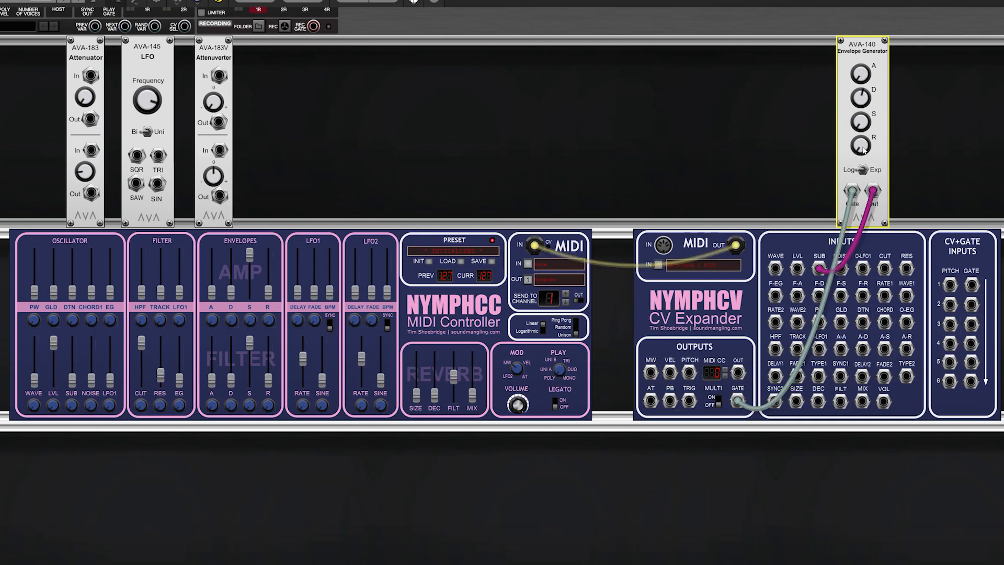
{"action": "left_click_drag", "start_coordinate": [861, 145], "coordinate": [862, 76]}
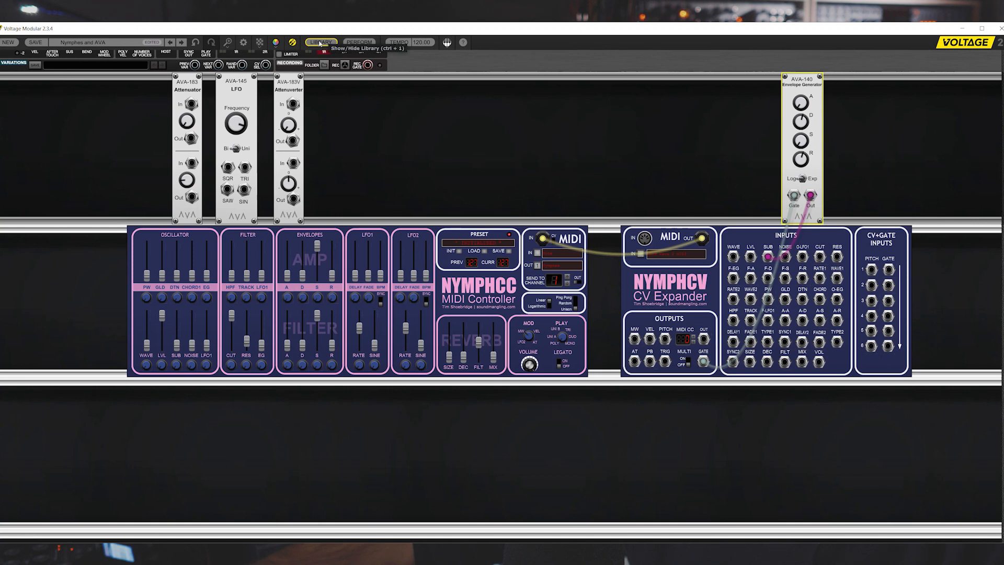
Step: Add an AVA-197 Scope and place it in the upper cabinet row above NymphCV, next to the Envelope Generator
{"action": "left_click", "coordinate": [319, 44]}
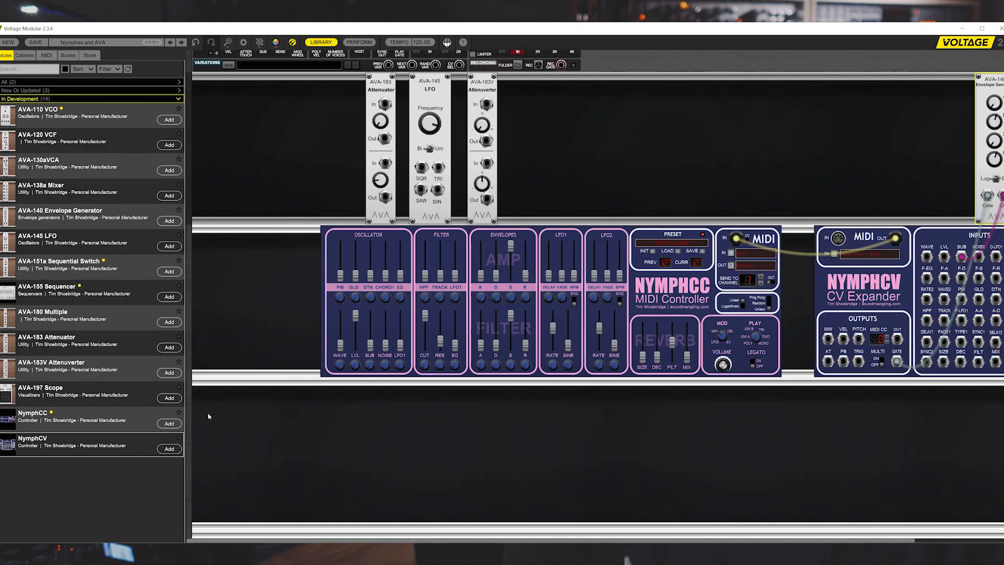
{"action": "left_click", "coordinate": [173, 399]}
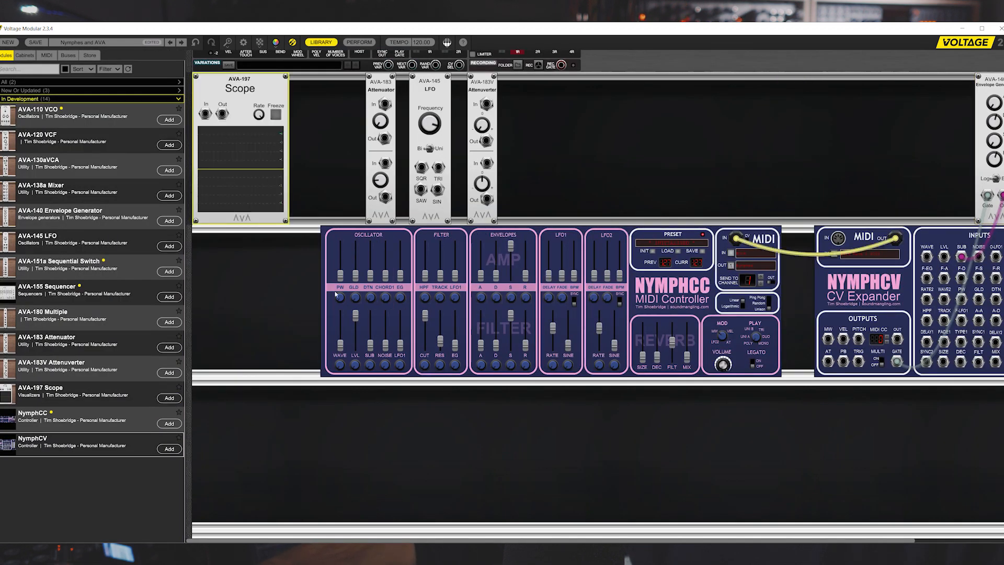
{"action": "left_click", "coordinate": [312, 42]}
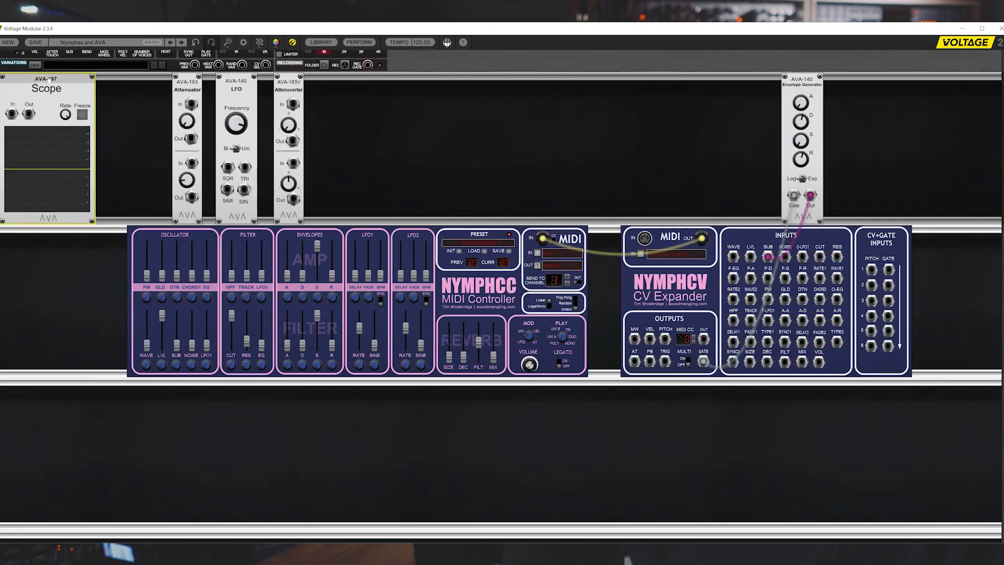
{"action": "left_click_drag", "start_coordinate": [69, 78], "coordinate": [691, 79]}
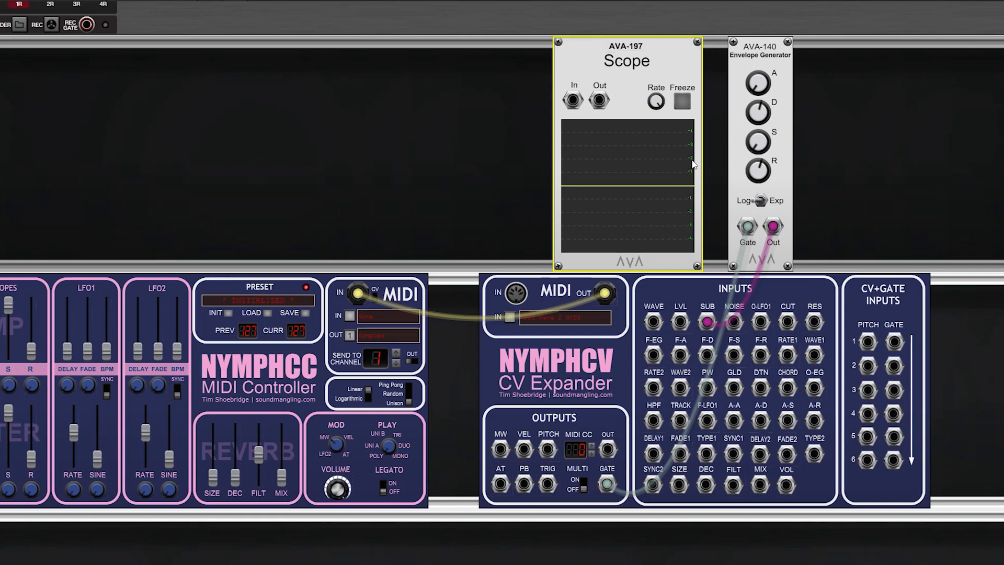
Step: Move the Scope to the right of the Envelope Generator, patched between the envelope output and NymphCV's sub input, and reduce its rate
{"action": "left_click_drag", "start_coordinate": [708, 321], "coordinate": [573, 99]}
{"action": "left_click_drag", "start_coordinate": [629, 71], "coordinate": [897, 155]}
{"action": "left_click_drag", "start_coordinate": [871, 102], "coordinate": [709, 322]}
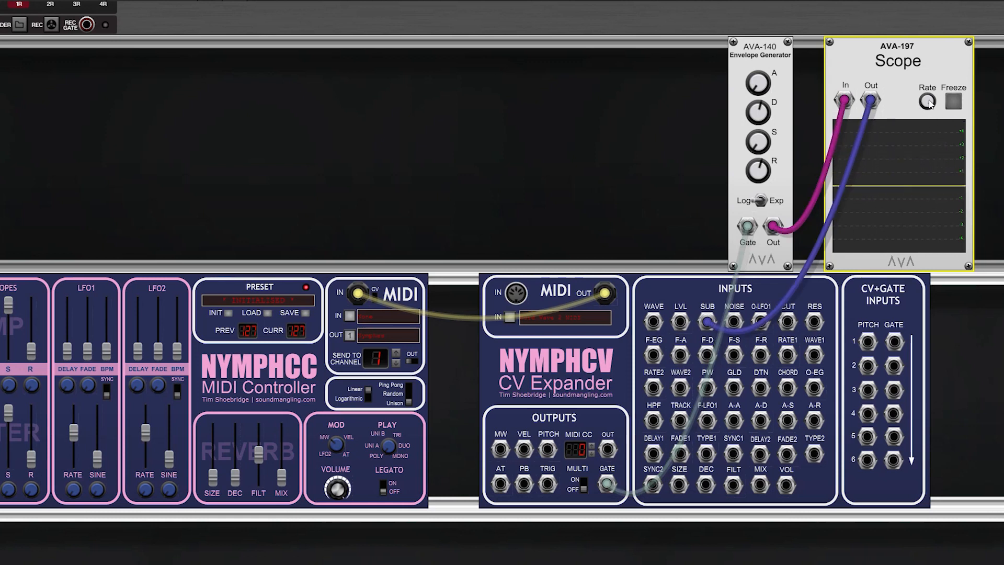
{"action": "left_click_drag", "start_coordinate": [929, 103], "coordinate": [931, 145]}
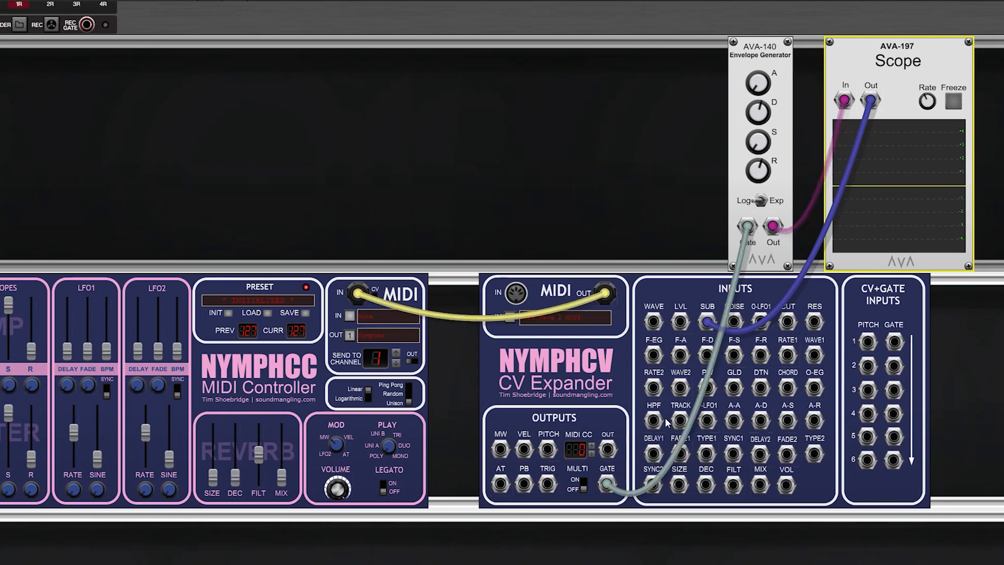
{"action": "left_click", "coordinate": [581, 495]}
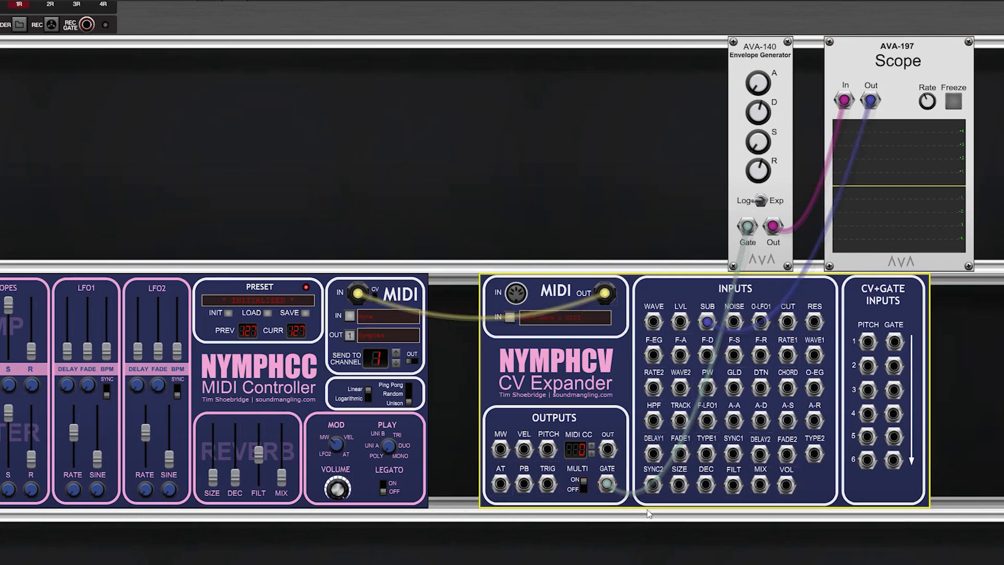
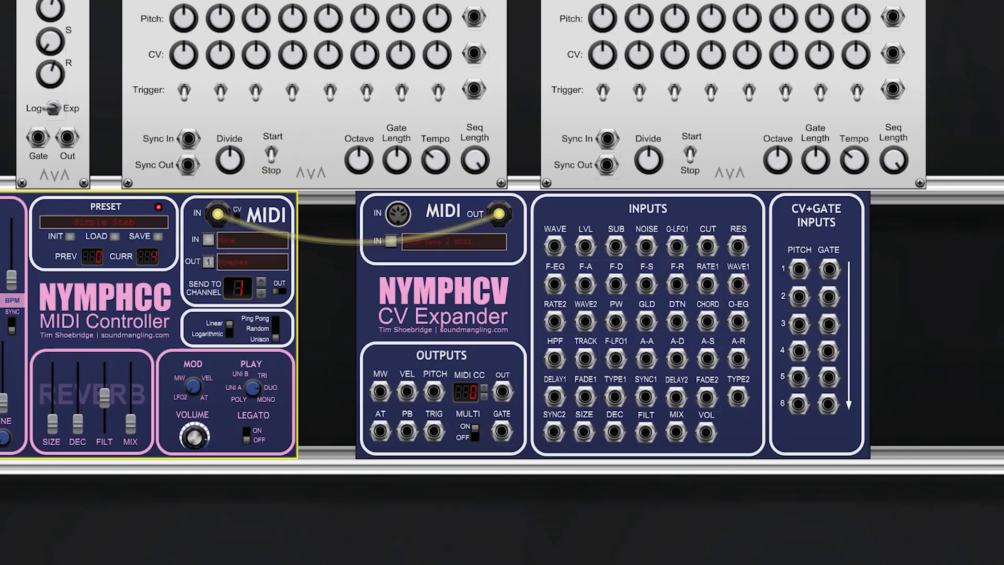
Step: Place the second AVA-155 Step Sequencer in the row directly below NymphCV and reduce its sequence length
{"action": "left_click_drag", "start_coordinate": [680, 21], "coordinate": [725, 327]}
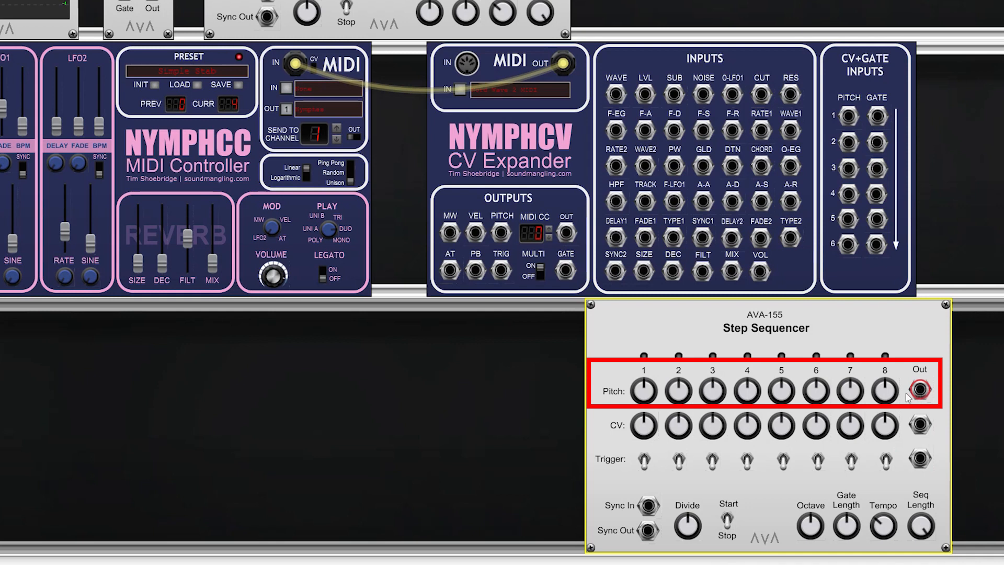
{"action": "mouse_move", "coordinate": [645, 394]}
{"action": "left_mouse_down"}
{"action": "mouse_move", "coordinate": [652, 411]}
{"action": "mouse_move", "coordinate": [653, 389]}
{"action": "left_mouse_up"}
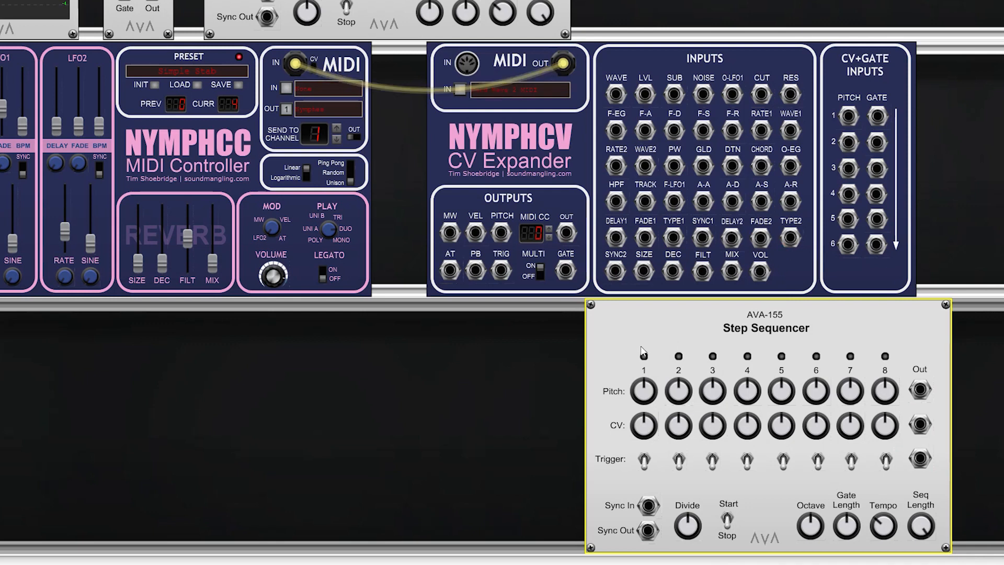
{"action": "left_click_drag", "start_coordinate": [850, 529], "coordinate": [850, 550]}
{"action": "left_click_drag", "start_coordinate": [921, 529], "coordinate": [920, 544]}
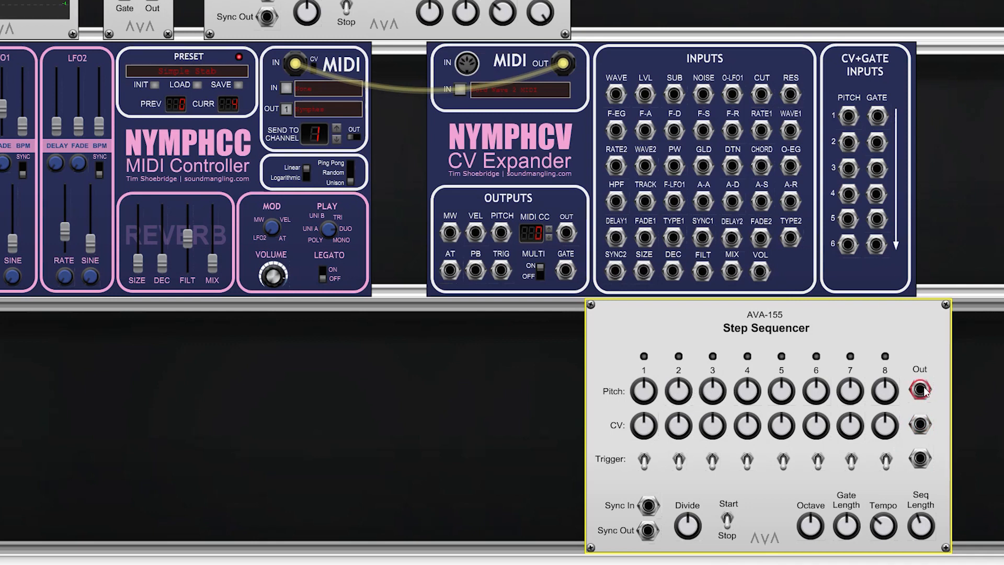
Step: Patch the sequencer's pitch and trigger outputs into NymphCV's pitch 1 and gate 1 inputs, and move the sequencer to the row above NymphCV
{"action": "left_click_drag", "start_coordinate": [922, 391], "coordinate": [992, 373]}
{"action": "left_click_drag", "start_coordinate": [989, 369], "coordinate": [850, 117]}
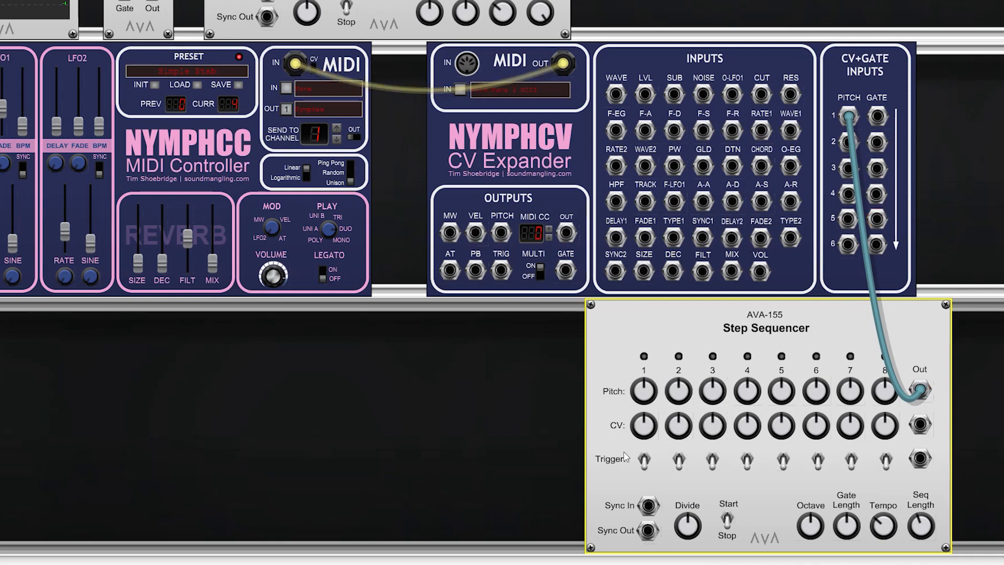
{"action": "left_click_drag", "start_coordinate": [920, 459], "coordinate": [879, 124]}
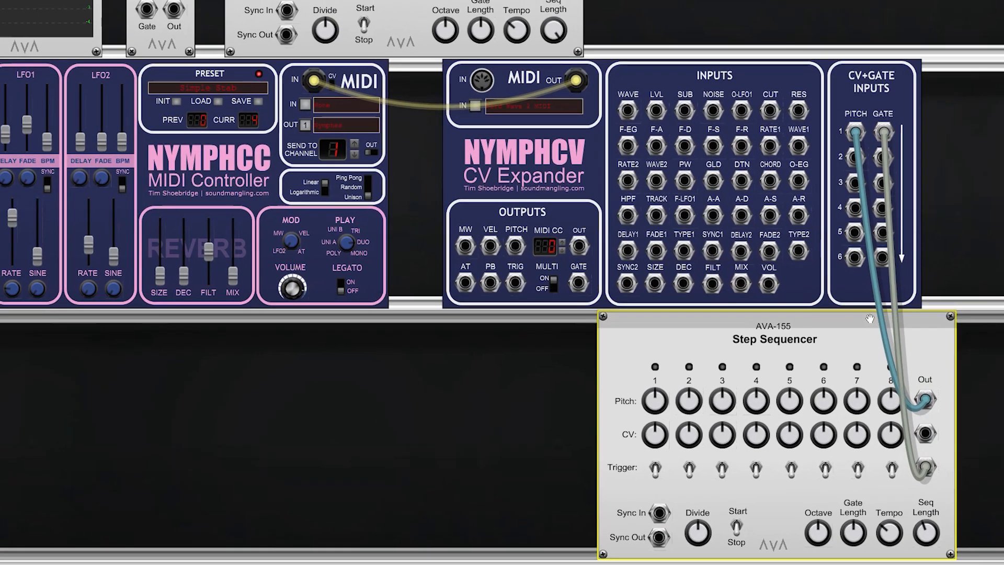
{"action": "left_click_drag", "start_coordinate": [869, 319], "coordinate": [864, 32]}
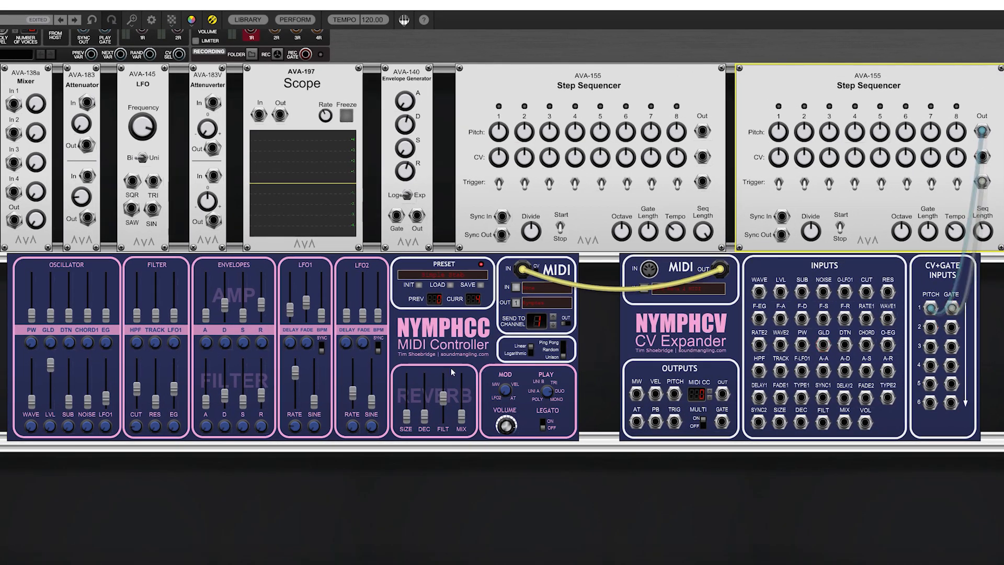
Step: Start the patched Step Sequencer and switch on the triggers of all eight steps
{"action": "left_click", "coordinate": [212, 19]}
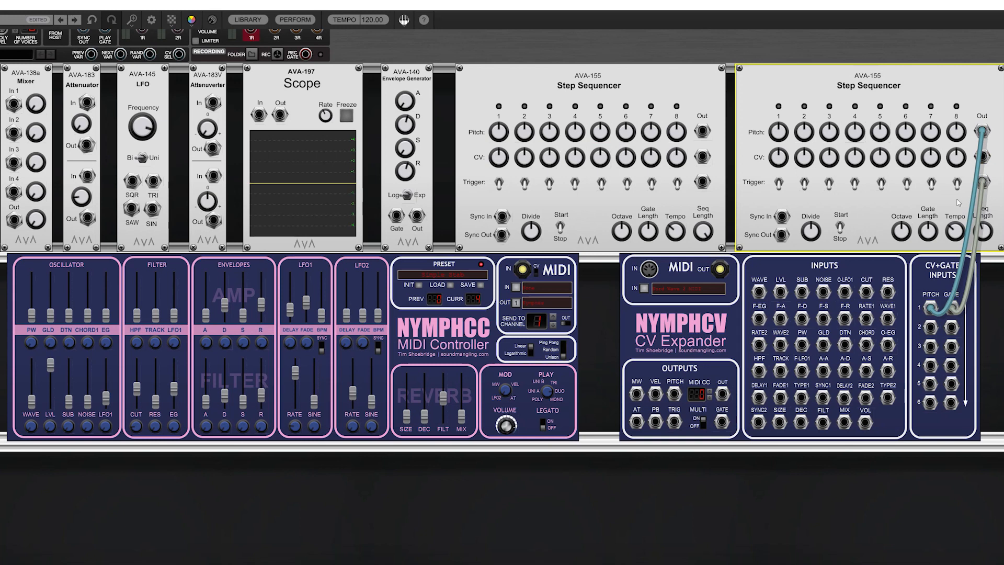
{"action": "left_click", "coordinate": [212, 20]}
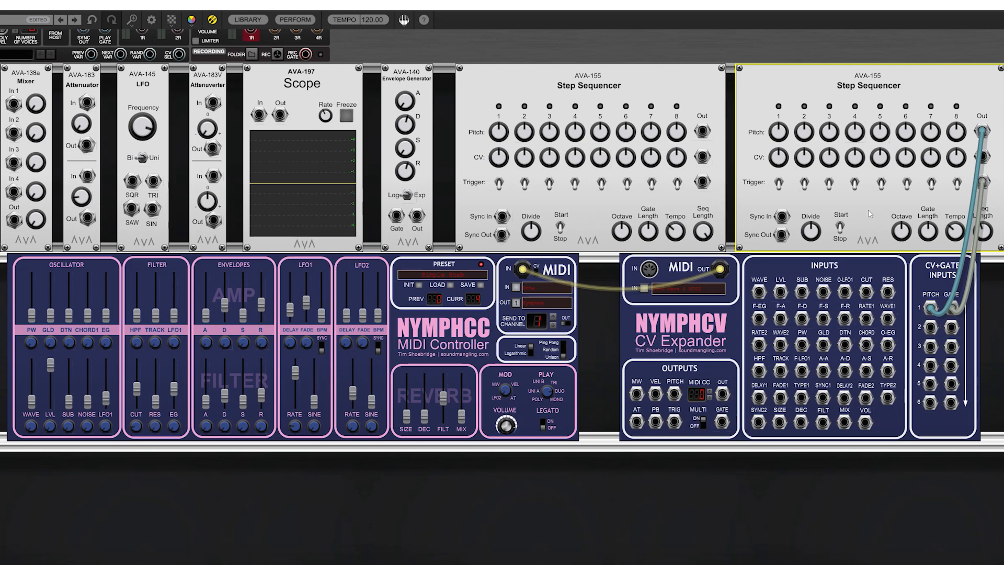
{"action": "left_click", "coordinate": [840, 225]}
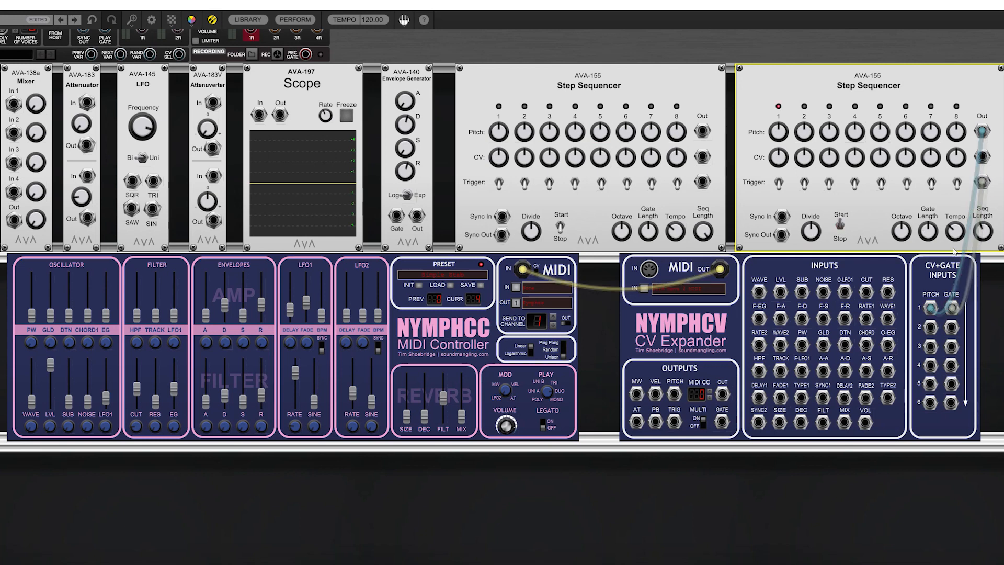
{"action": "left_click", "coordinate": [780, 184]}
{"action": "left_click", "coordinate": [805, 183]}
{"action": "left_click", "coordinate": [830, 183]}
{"action": "left_click", "coordinate": [854, 183]}
{"action": "left_click", "coordinate": [882, 183]}
{"action": "left_click", "coordinate": [907, 184]}
{"action": "left_click", "coordinate": [931, 183]}
{"action": "left_click", "coordinate": [957, 183]}
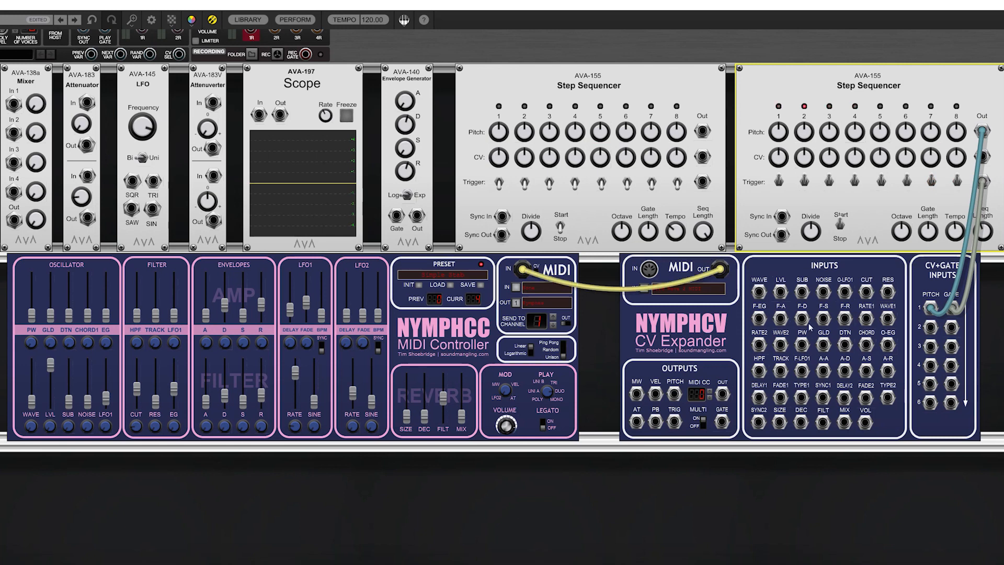
Step: Set the patched Step Sequencer's pitch for step 2 to 3.00 and raise the pitch of step 4
{"action": "mouse_move", "coordinate": [956, 246]}
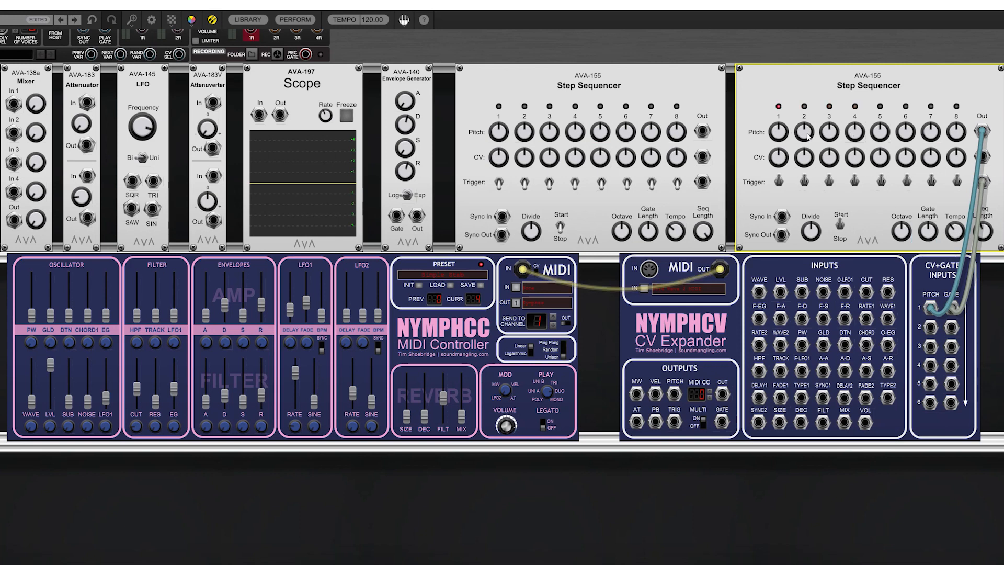
{"action": "mouse_move", "coordinate": [809, 133]}
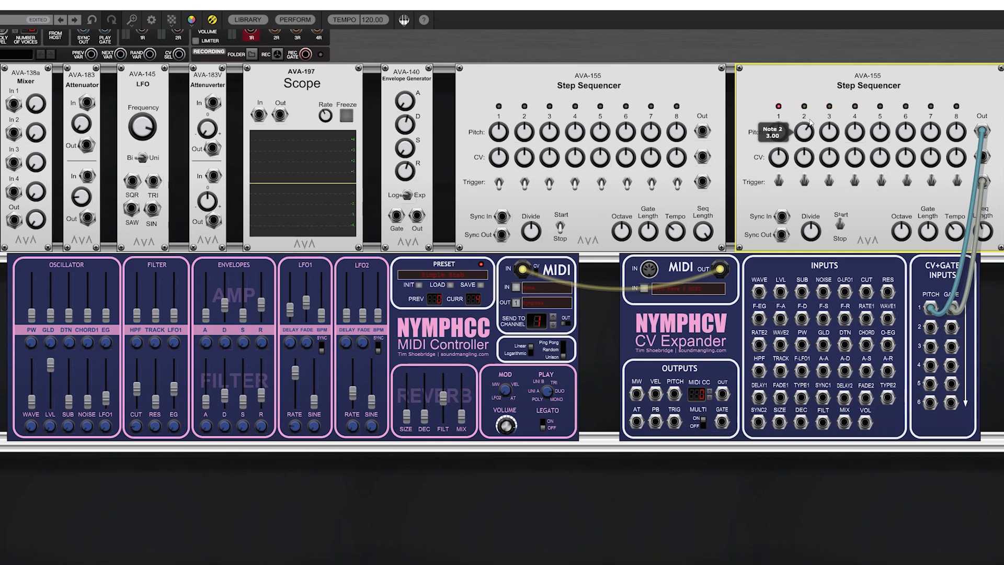
{"action": "left_click_drag", "start_coordinate": [858, 131], "coordinate": [882, 98]}
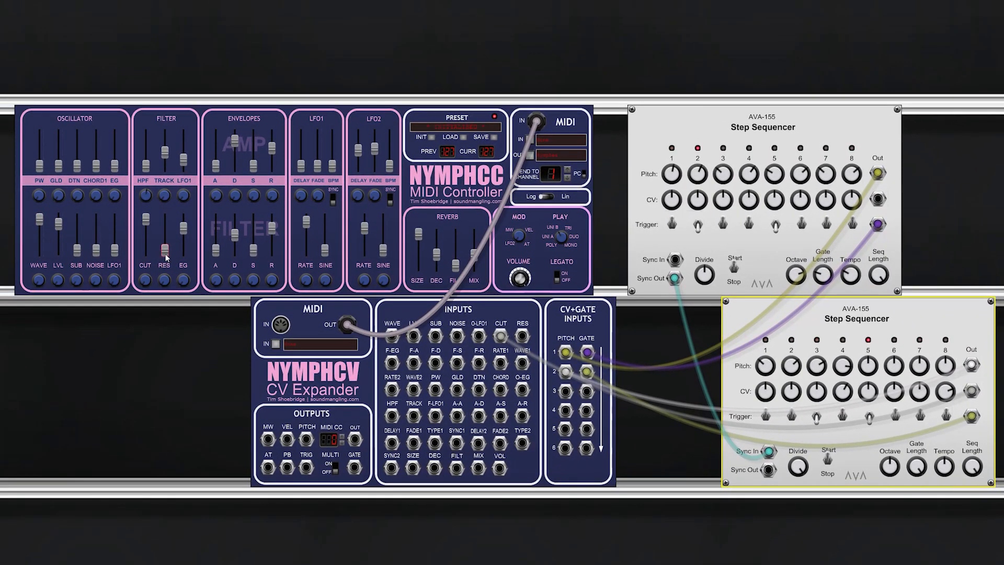
Step: In the two-sequencer patch, lower NymphCC's filter cutoff to about 50 and set its resonance to about 69
{"action": "left_click", "coordinate": [167, 256]}
{"action": "left_click_drag", "start_coordinate": [145, 226], "coordinate": [146, 230]}
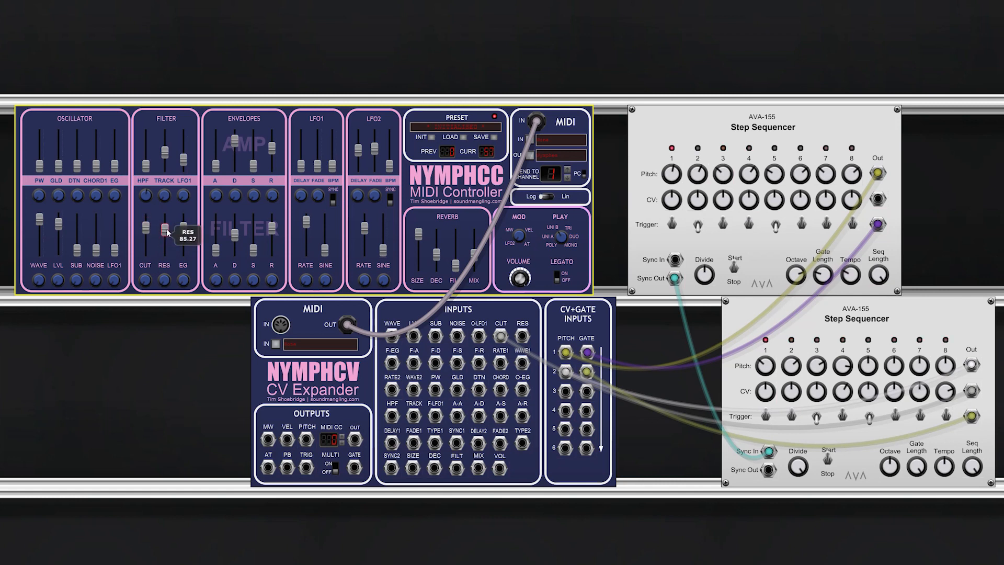
{"action": "left_click_drag", "start_coordinate": [148, 237], "coordinate": [147, 240]}
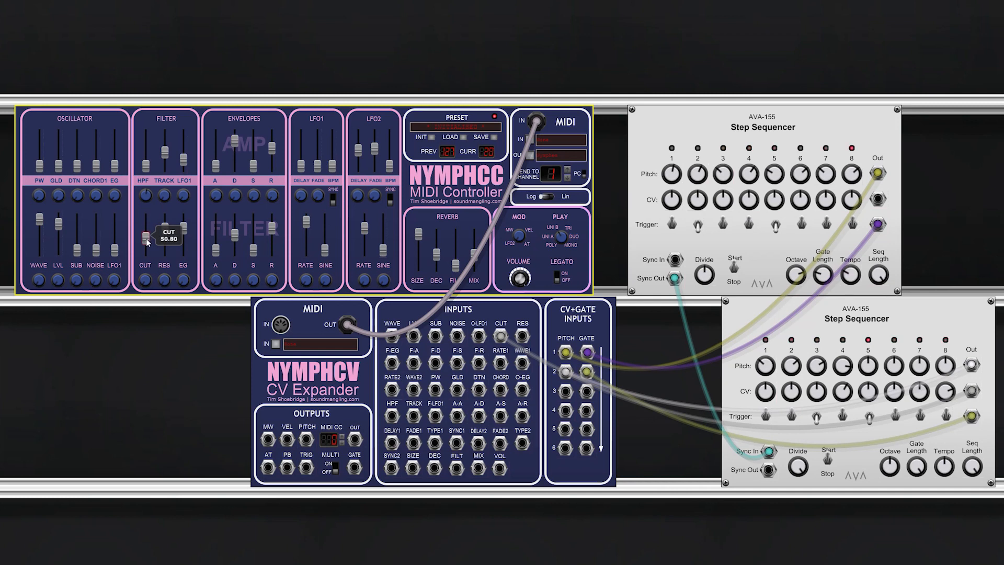
{"action": "mouse_move", "coordinate": [166, 230]}
{"action": "left_mouse_down"}
{"action": "mouse_move", "coordinate": [147, 244]}
{"action": "mouse_move", "coordinate": [164, 234]}
{"action": "left_mouse_up"}
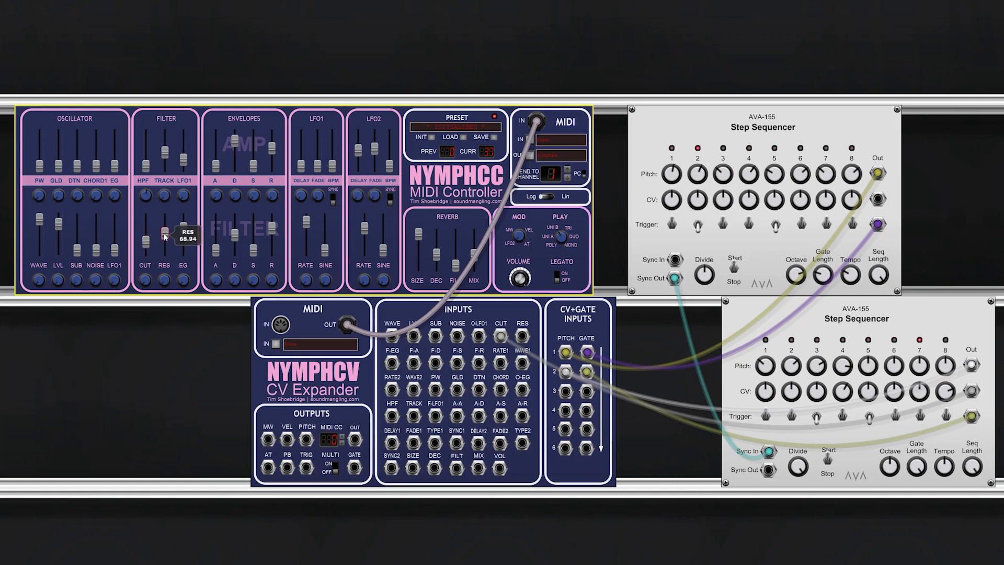
Step: Lower NymphCC's oscillator wave to its minimum and raise the filter resonance slightly
{"action": "left_click_drag", "start_coordinate": [39, 221], "coordinate": [42, 231]}
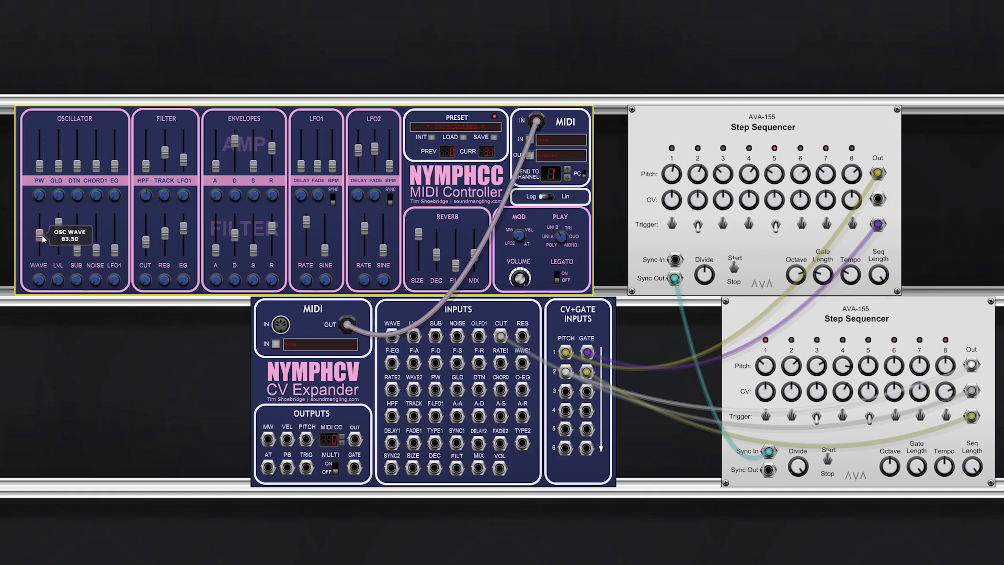
{"action": "left_click_drag", "start_coordinate": [42, 250], "coordinate": [42, 256]}
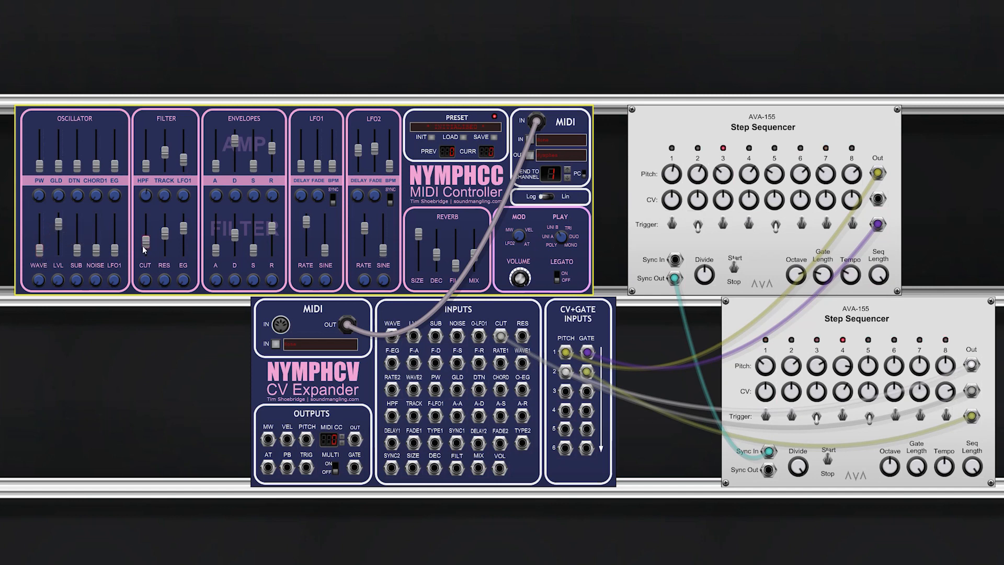
{"action": "left_click_drag", "start_coordinate": [185, 236], "coordinate": [165, 231]}
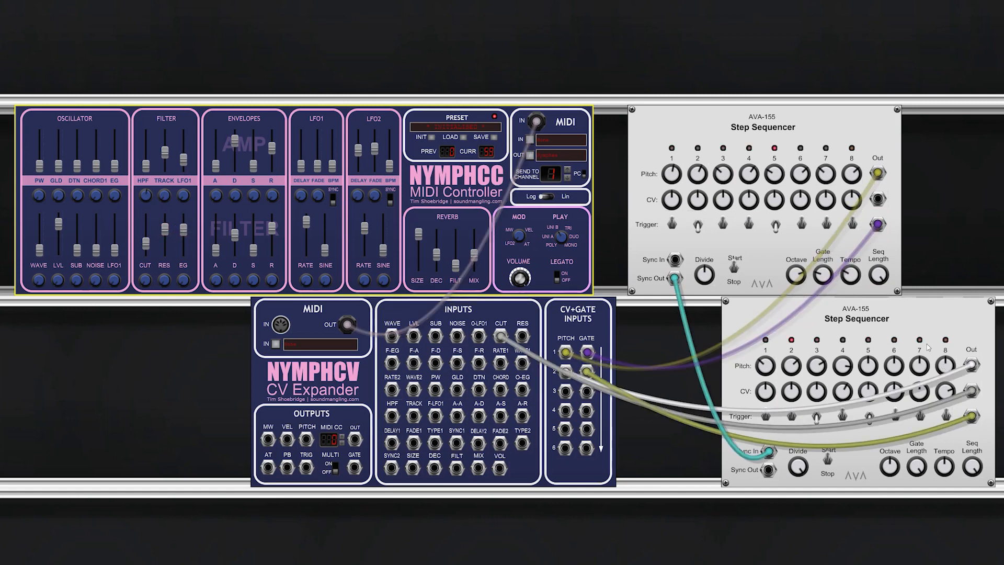
Step: Adjust the CV knobs of steps 8 and 4 on the lower Step Sequencer, and raise NymphCC's filter cutoff to about 73
{"action": "left_click_drag", "start_coordinate": [945, 391], "coordinate": [946, 414]}
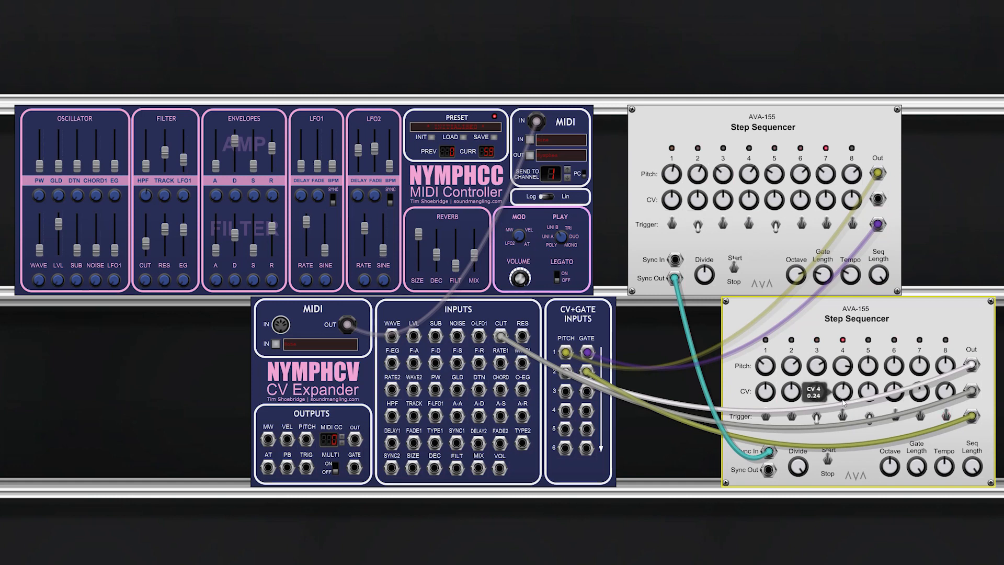
{"action": "left_click_drag", "start_coordinate": [843, 402], "coordinate": [843, 404]}
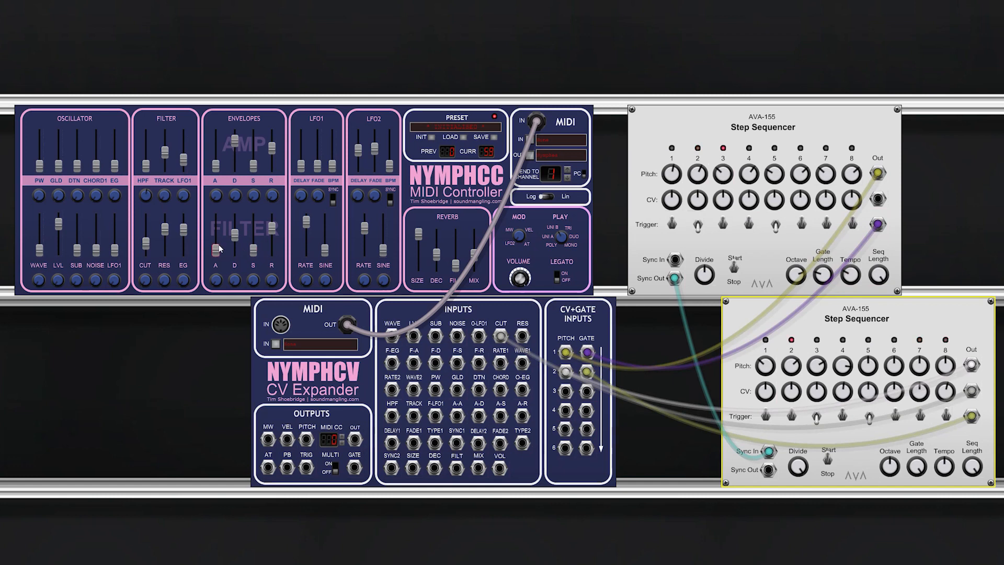
{"action": "left_click_drag", "start_coordinate": [147, 245], "coordinate": [149, 242]}
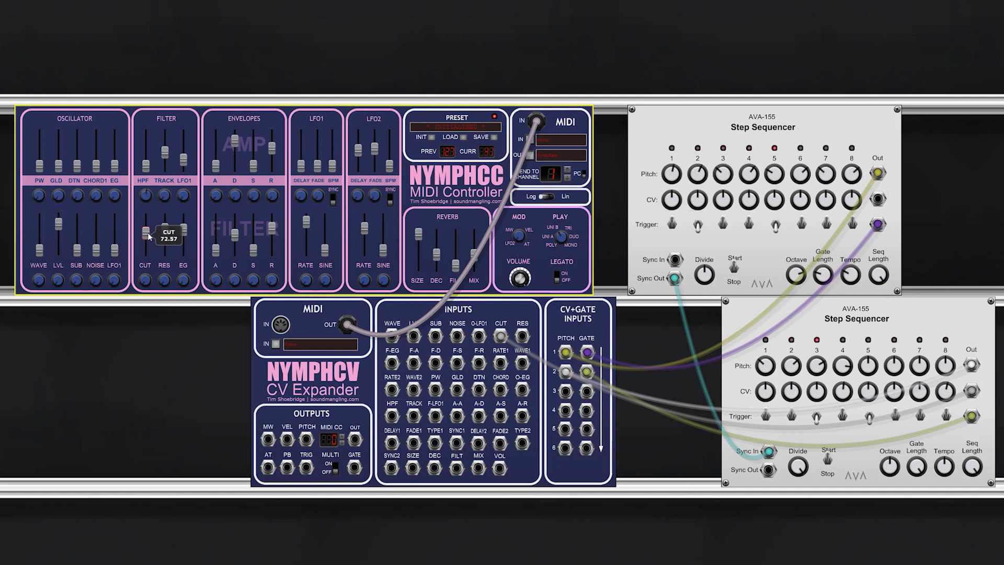
Step: Raise NymphCC's oscillator noise level to around mid-range and its wave to about 51
{"action": "mouse_move", "coordinate": [94, 256]}
{"action": "left_mouse_down"}
{"action": "mouse_move", "coordinate": [77, 249]}
{"action": "mouse_move", "coordinate": [79, 233]}
{"action": "mouse_move", "coordinate": [99, 247]}
{"action": "left_mouse_up"}
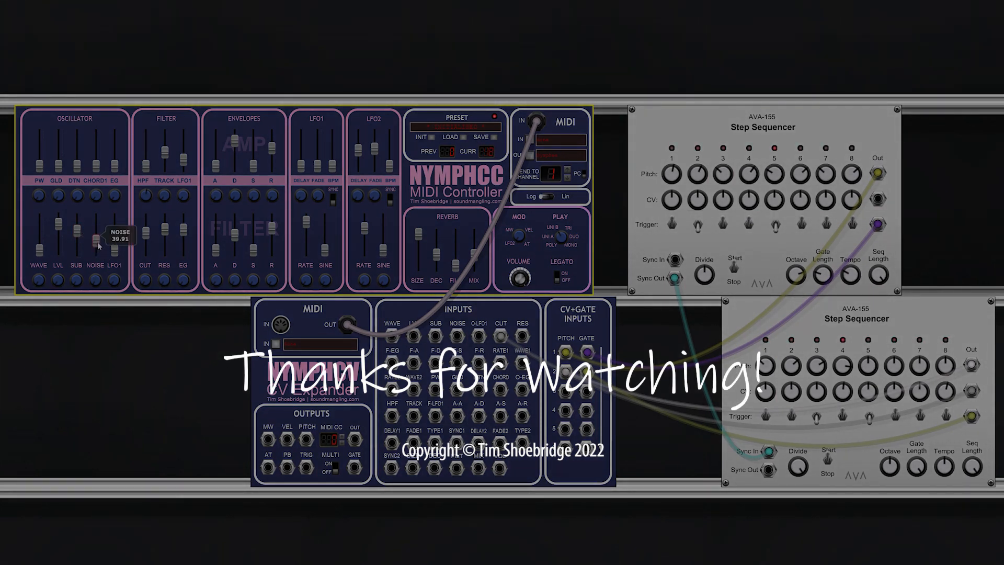
{"action": "left_click_drag", "start_coordinate": [100, 244], "coordinate": [100, 242]}
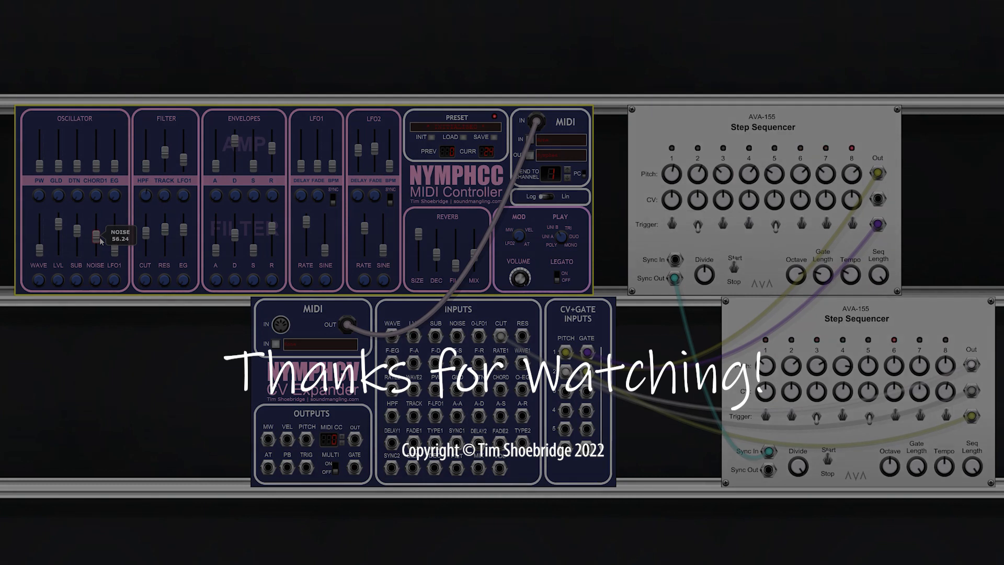
{"action": "left_click_drag", "start_coordinate": [100, 239], "coordinate": [100, 242]}
{"action": "left_click_drag", "start_coordinate": [41, 253], "coordinate": [44, 248]}
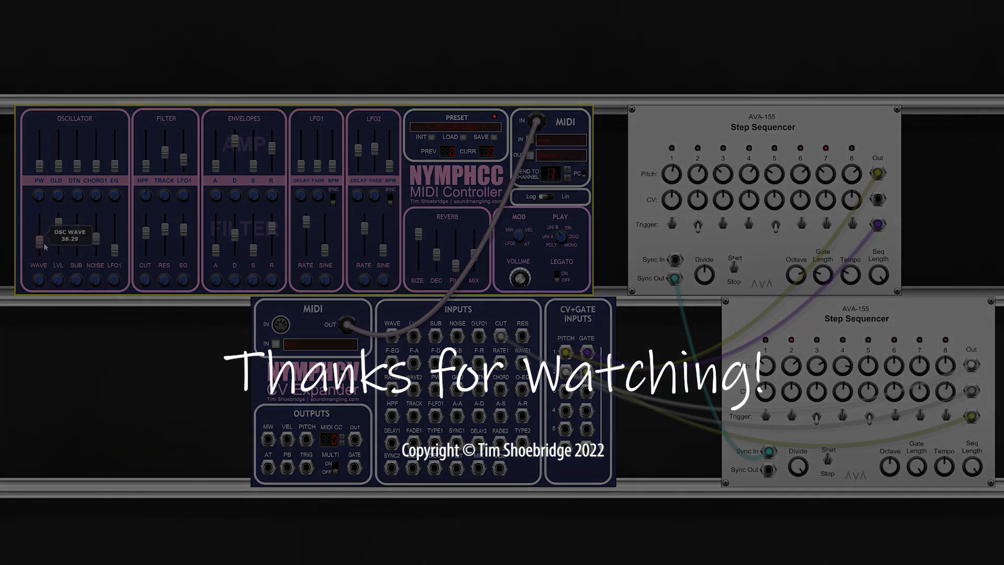
{"action": "left_click_drag", "start_coordinate": [45, 244], "coordinate": [45, 243]}
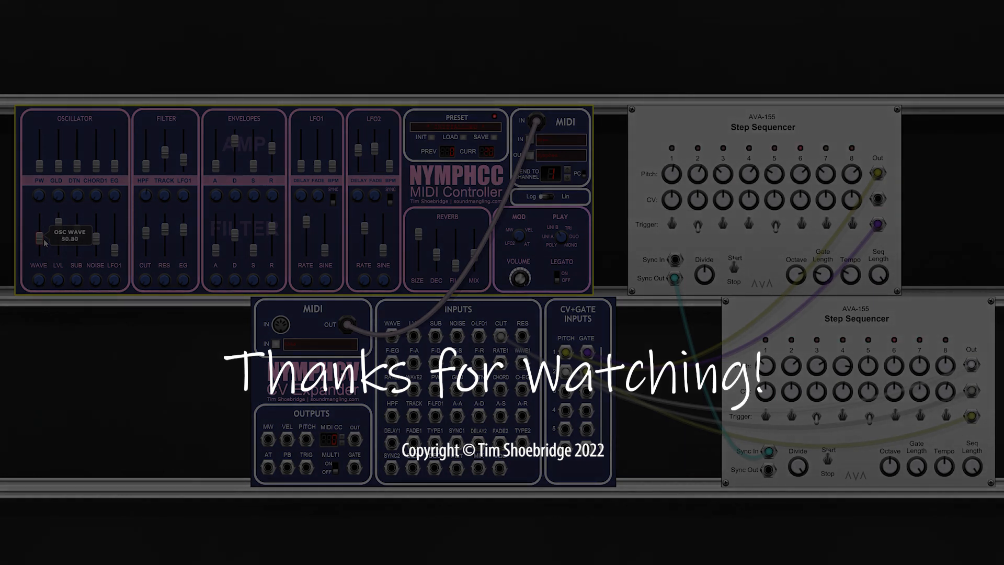